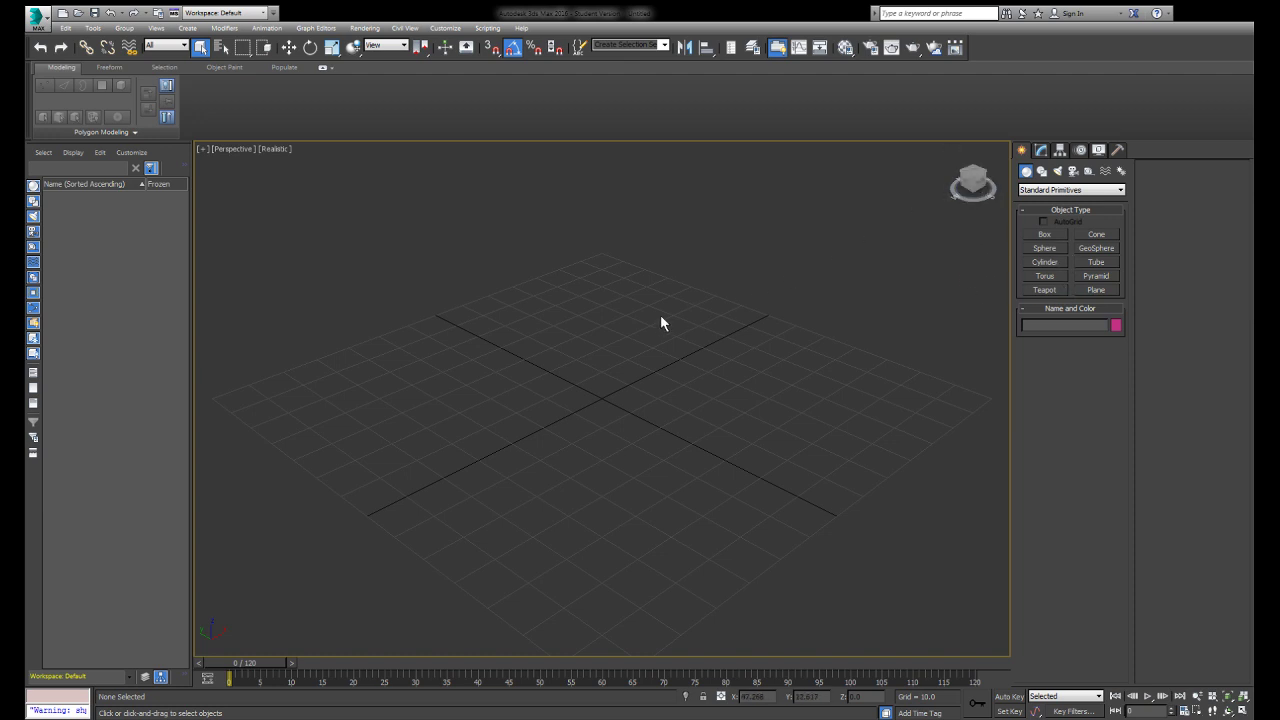
# Toggle between the multi-viewport layout and a single maximized viewport, comparing the available views.
pyautogui.hotkey('alt', 'w')
pyautogui.click(506, 329)
pyautogui.hotkey('alt', 'w')
pyautogui.hotkey('alt', 'w')
pyautogui.hotkey('alt', 'w')
pyautogui.hotkey('alt', 'w')
pyautogui.hotkey('alt', 'w')
pyautogui.hotkey('alt', 'w')
pyautogui.hotkey('alt', 'w')
pyautogui.hotkey('alt', 'w')
pyautogui.click(708, 530)
pyautogui.hotkey('alt', 'w')
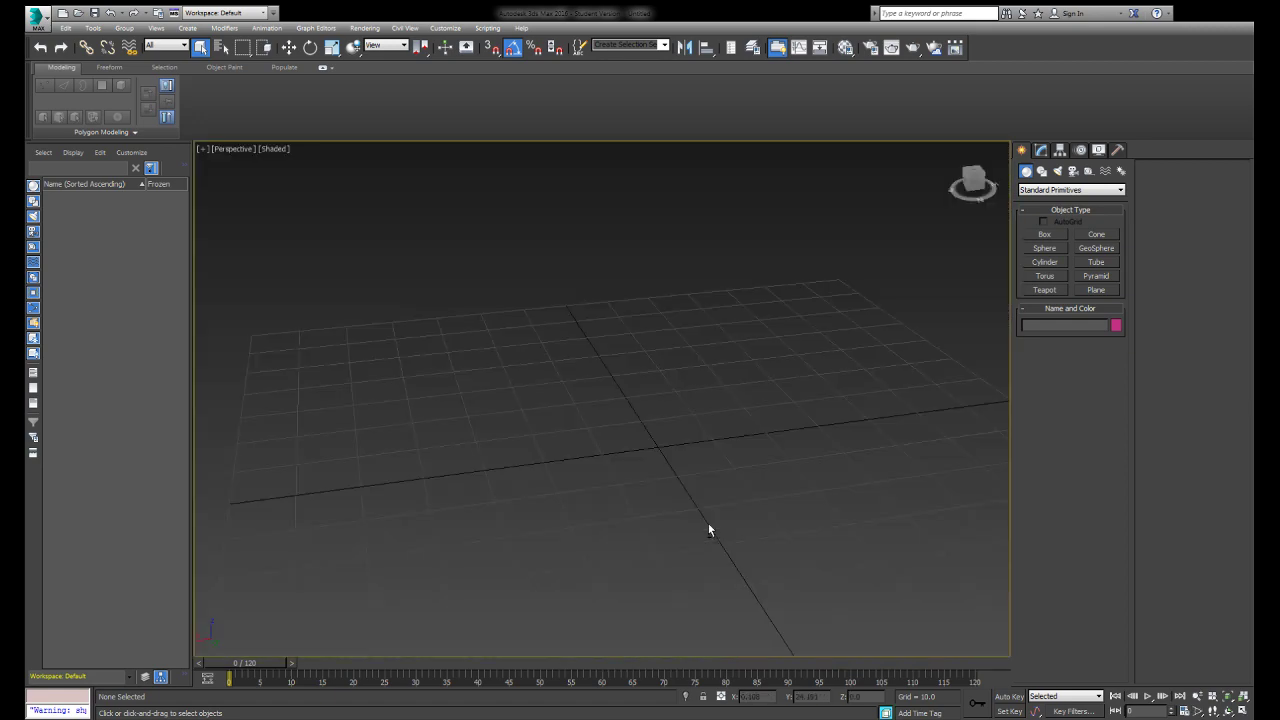
# View the scene from the top, orbit around the grid, and return to the home perspective view.
pyautogui.press('t')
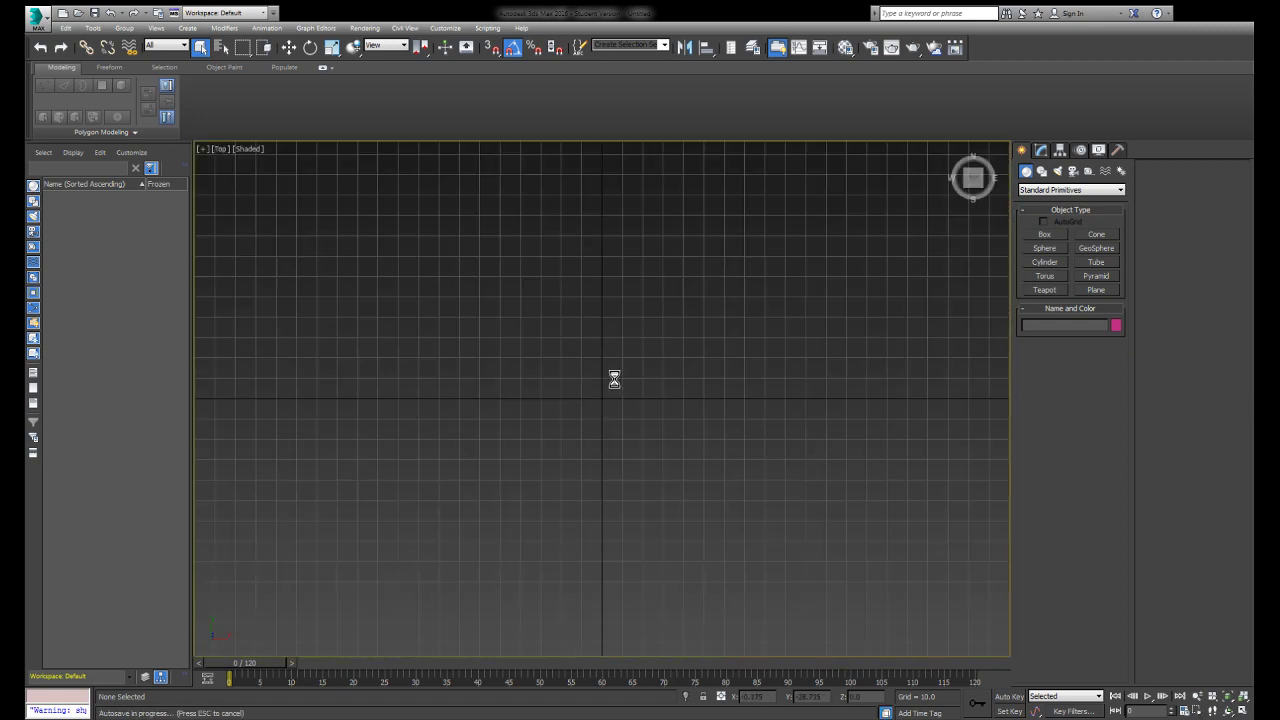
pyautogui.press('s')
pyautogui.moveTo(983, 186)
pyautogui.mouseDown()
pyautogui.moveTo(994, 154)
pyautogui.moveTo(978, 206)
pyautogui.mouseUp()
pyautogui.keyDown('alt'); pyautogui.moveTo(822, 240); pyautogui.dragTo(829, 277, button='middle'); pyautogui.keyUp('alt')
pyautogui.keyDown('alt'); pyautogui.moveTo(674, 306); pyautogui.dragTo(893, 252, button='middle'); pyautogui.keyUp('alt')
pyautogui.moveTo(956, 200); pyautogui.dragTo(976, 200)
pyautogui.click(954, 148)
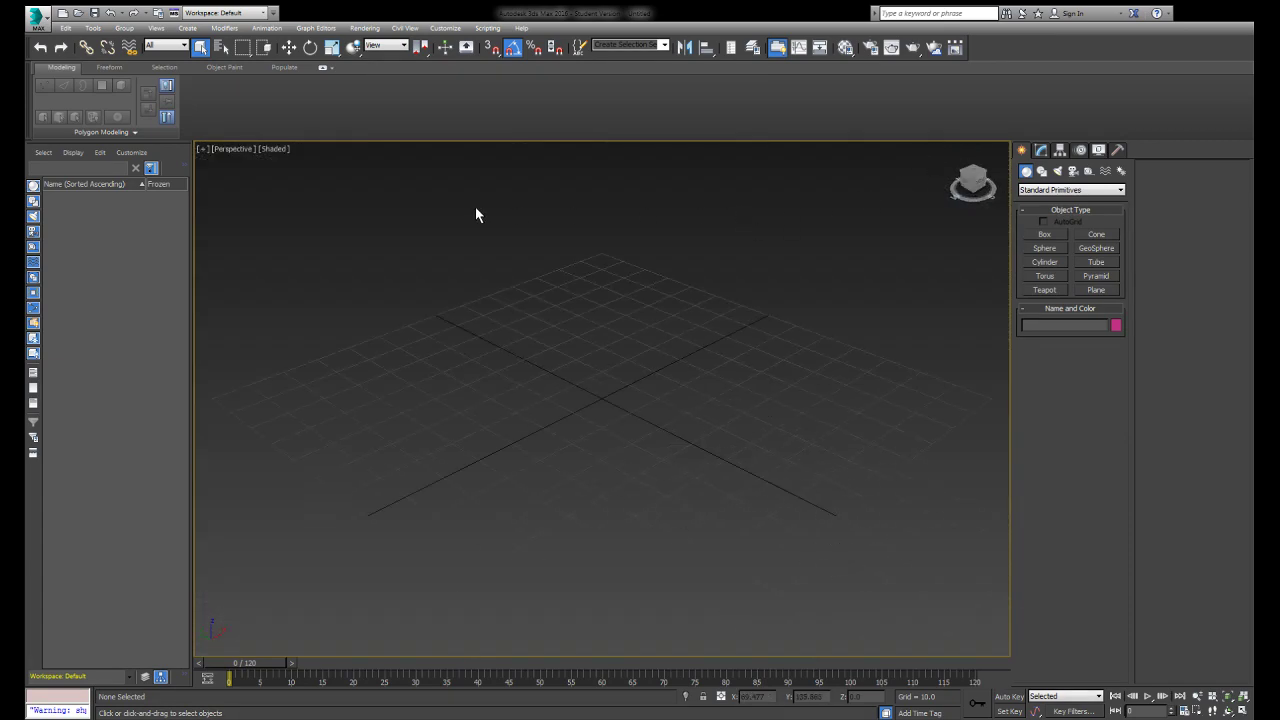
# Create a sphere near the grid's centre with a radius of about 42 and 8 segments.
pyautogui.click(1058, 247)
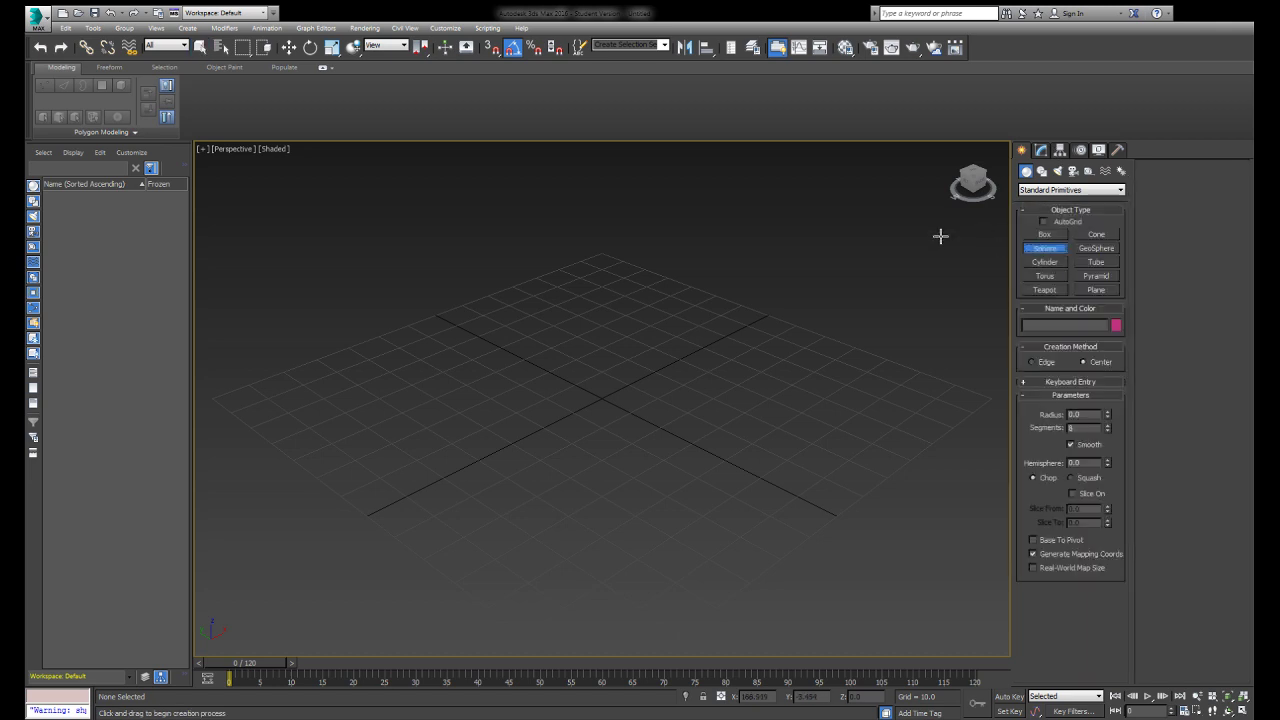
pyautogui.moveTo(709, 400); pyautogui.dragTo(717, 326)
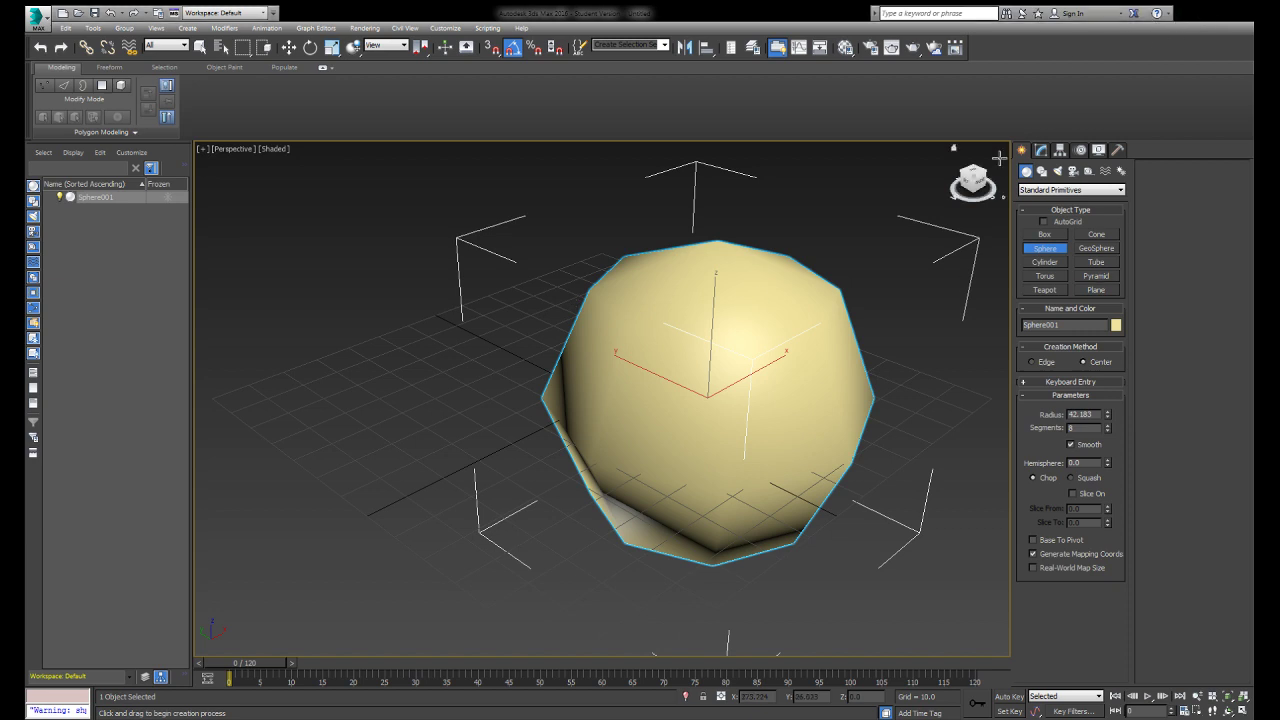
pyautogui.keyDown('alt'); pyautogui.moveTo(727, 272); pyautogui.dragTo(513, 291, button='middle'); pyautogui.keyUp('alt')
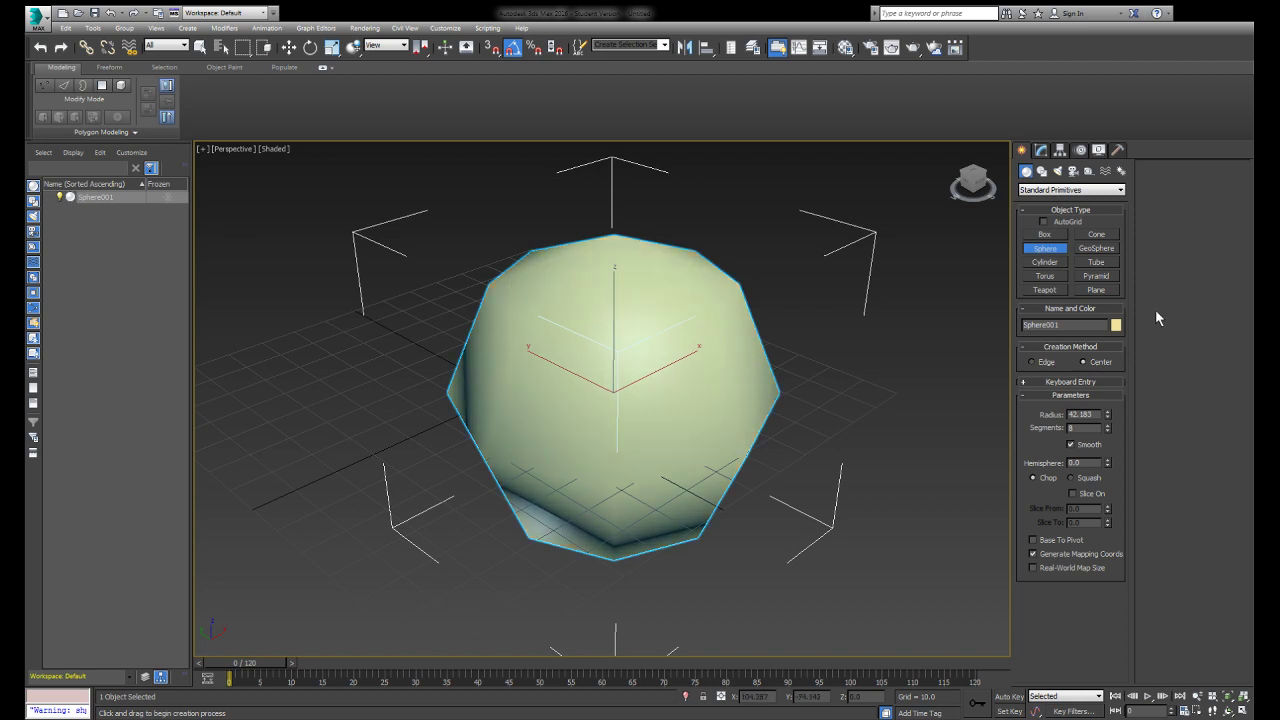
pyautogui.rightClick(942, 312)
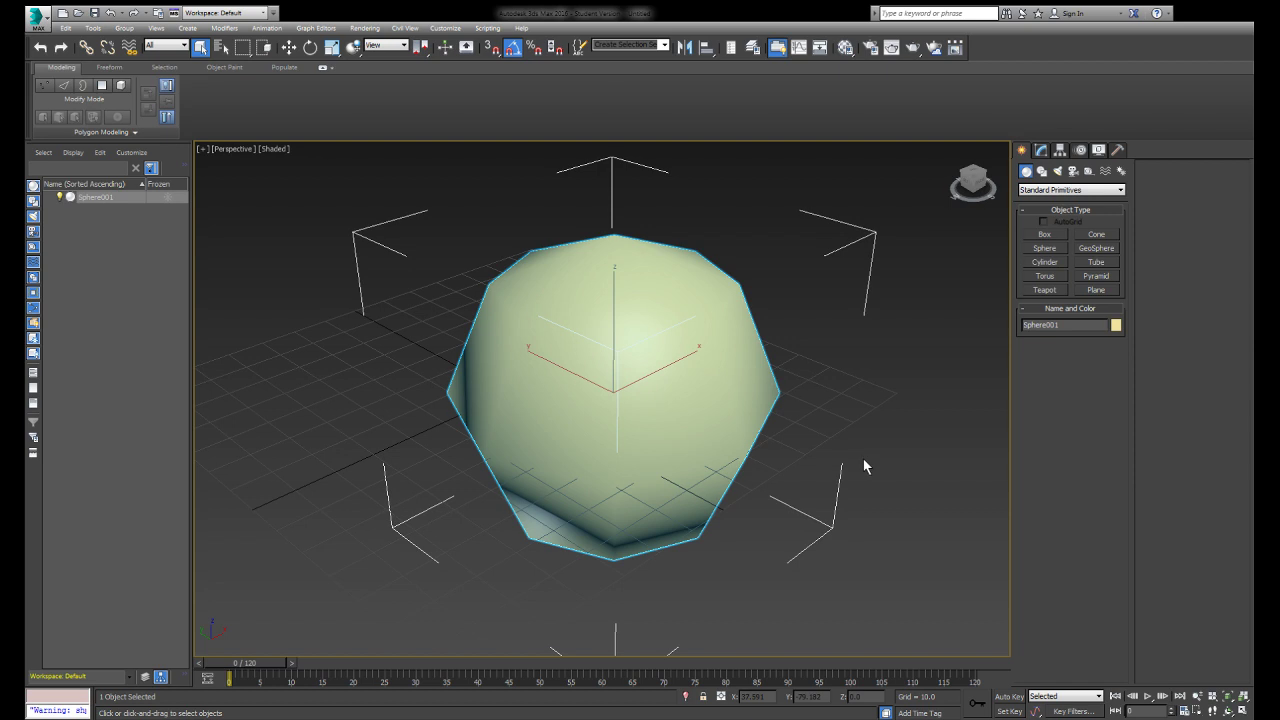
# Convert the sphere to an editable poly and select a group of adjacent polygons on its front.
pyautogui.click(1041, 149)
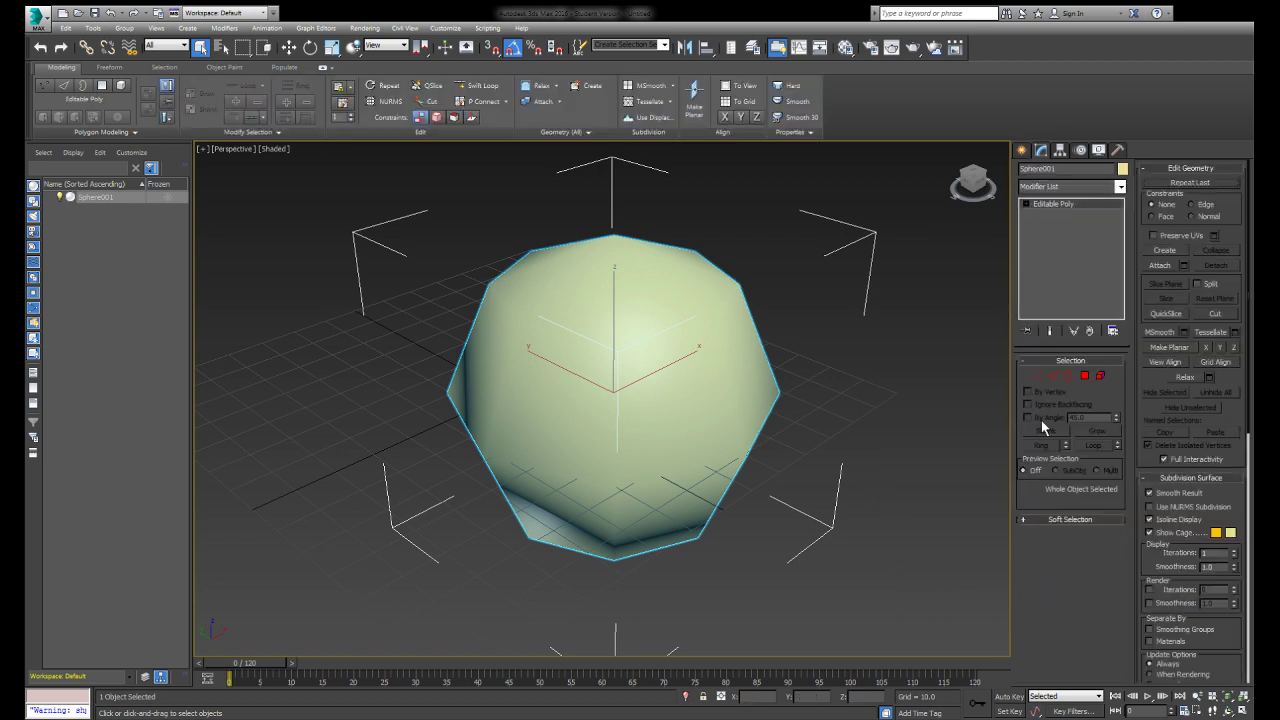
pyautogui.click(1084, 375)
pyautogui.click(703, 377)
pyautogui.click(640, 300)
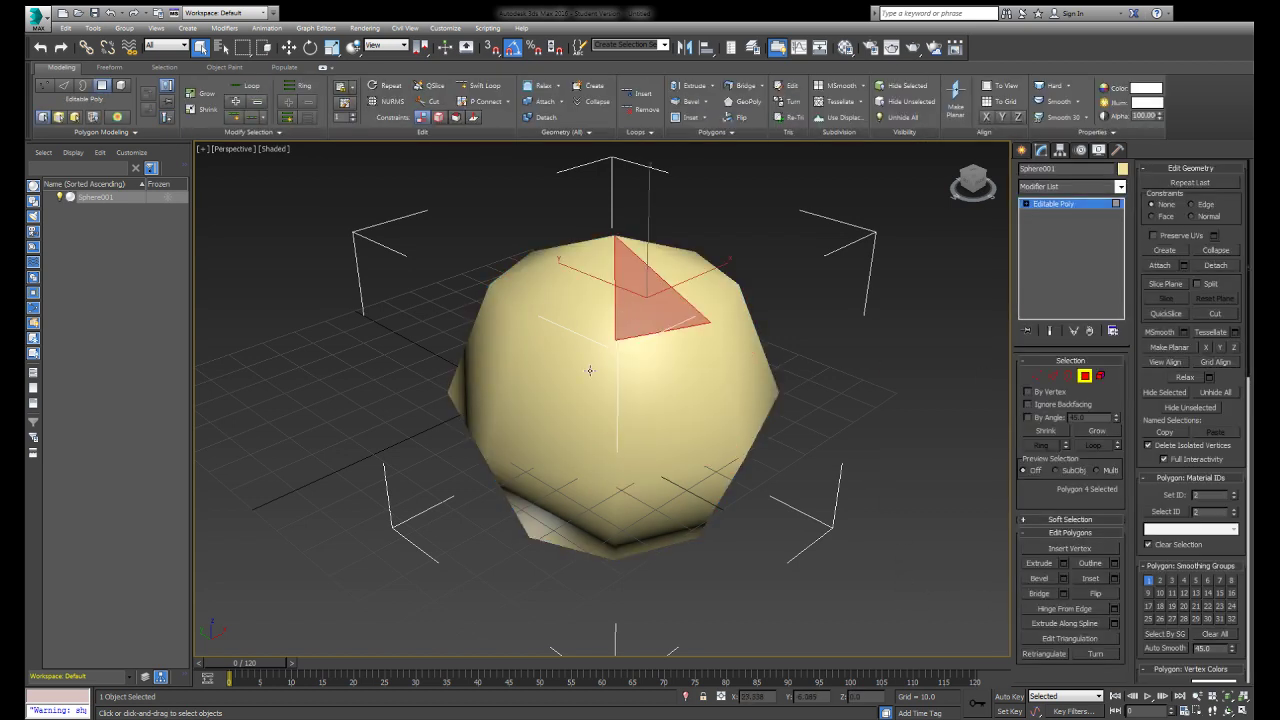
pyautogui.keyDown('ctrl'); pyautogui.click(588, 373); pyautogui.keyUp('ctrl')
pyautogui.keyDown('ctrl'); pyautogui.click(592, 308); pyautogui.keyUp('ctrl')
pyautogui.keyDown('ctrl'); pyautogui.click(655, 382); pyautogui.keyUp('ctrl')
# Compare shaded and wireframe display, with the selected polygons shown as filled faces and as outlines.
pyautogui.press('F2')
pyautogui.press('F2')
pyautogui.press('F2')
pyautogui.press('F2')
pyautogui.press('F2')
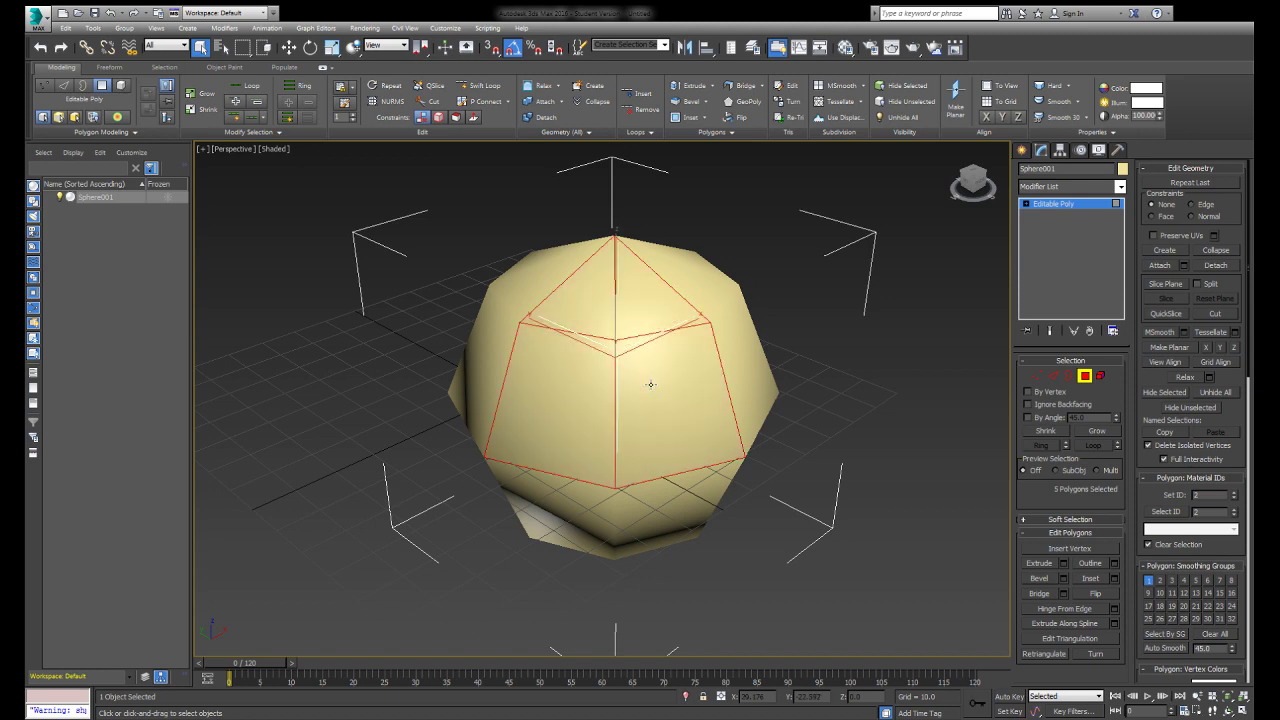
pyautogui.press('F3')
pyautogui.press('F3')
pyautogui.press('F3')
pyautogui.press('F3')
pyautogui.press('F3')
pyautogui.press('F2')
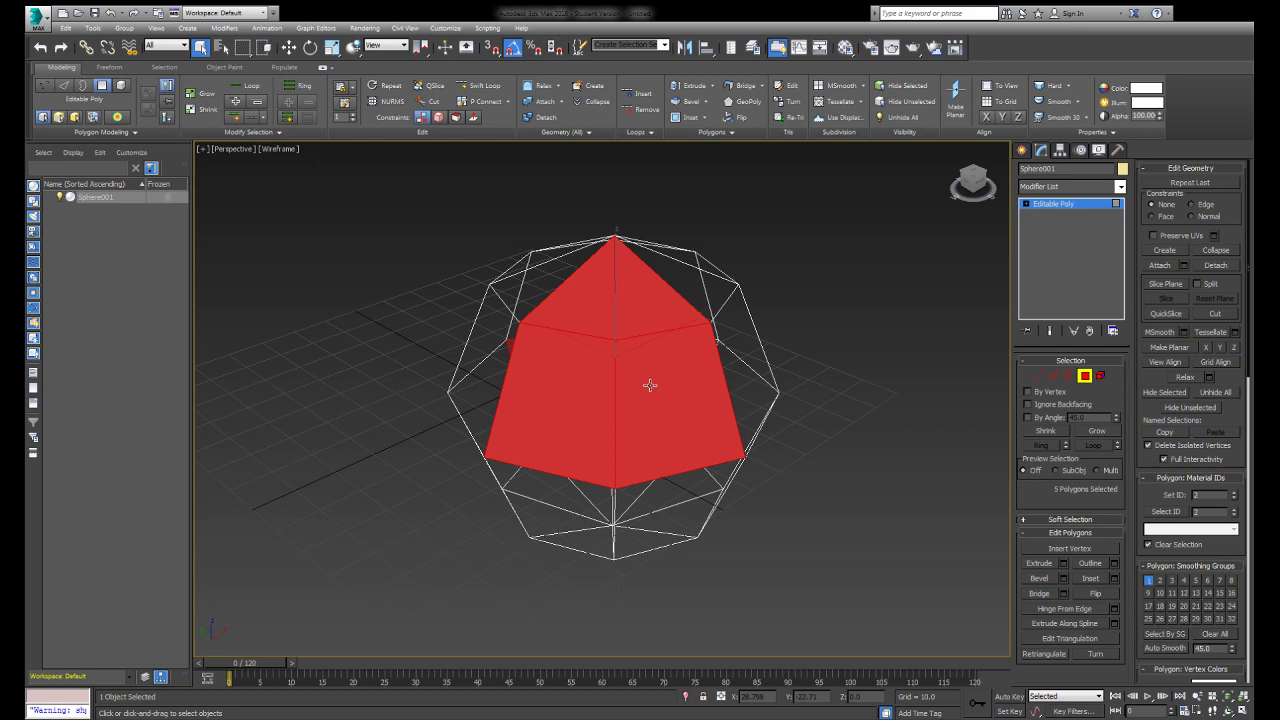
pyautogui.press('F2')
pyautogui.press('F2')
pyautogui.press('F3')
pyautogui.press('F2')
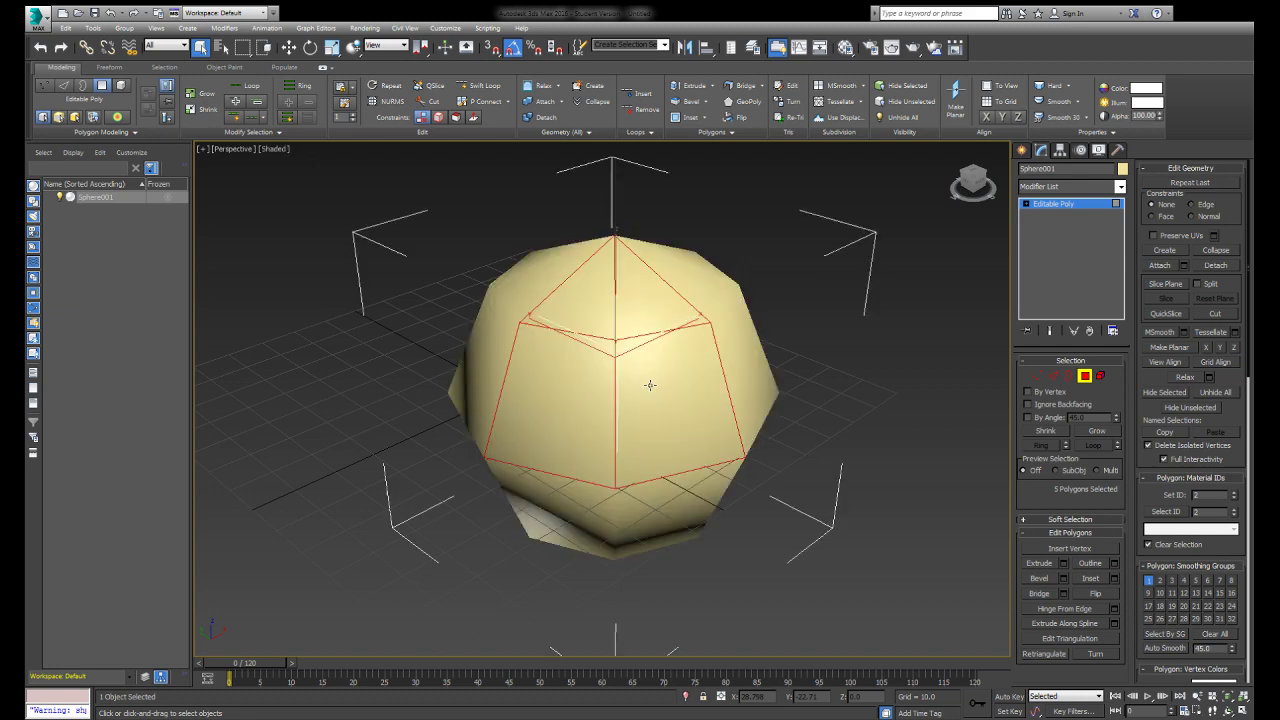
# Set the viewport display to Shaded + Edged Faces and deselect all the sphere's polygons.
pyautogui.press('F3')
pyautogui.press('F3')
pyautogui.press('F2')
pyautogui.press('F2')
pyautogui.click(225, 416)
pyautogui.keyDown('alt'); pyautogui.moveTo(508, 391); pyautogui.dragTo(507, 393, button='middle'); pyautogui.keyUp('alt')
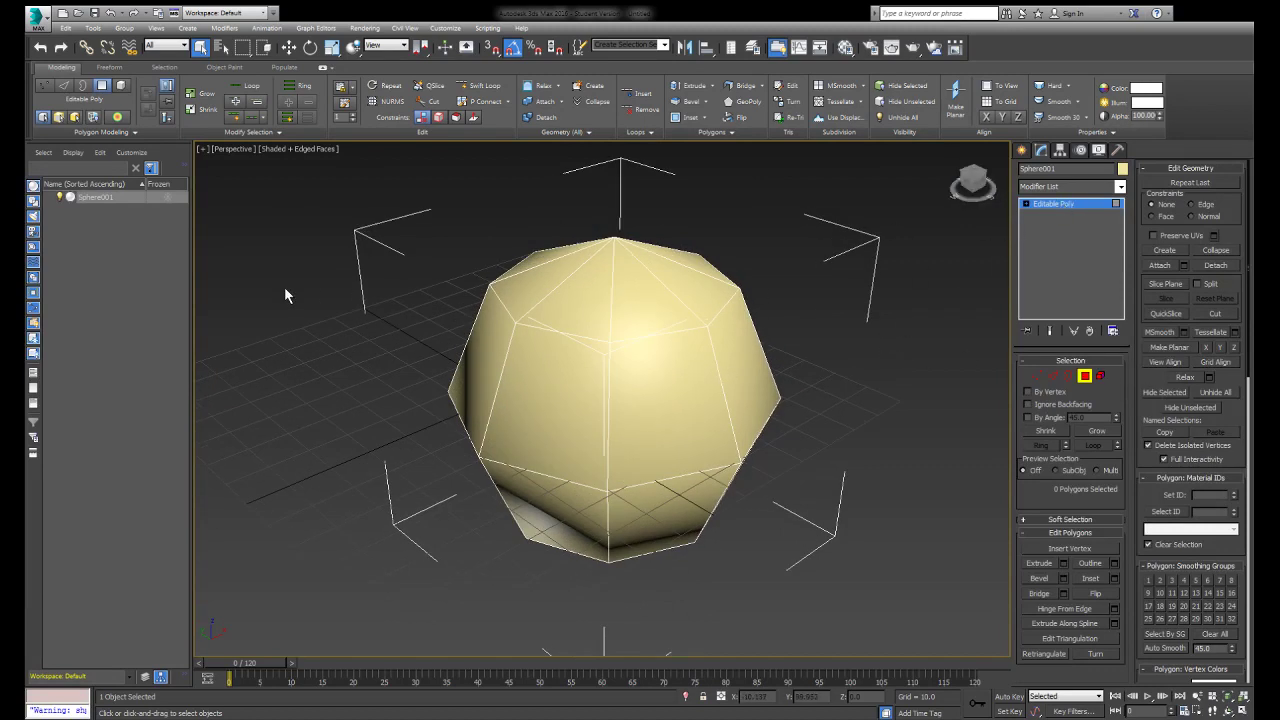
# Delete the sphere from the scene.
pyautogui.click(160, 199)
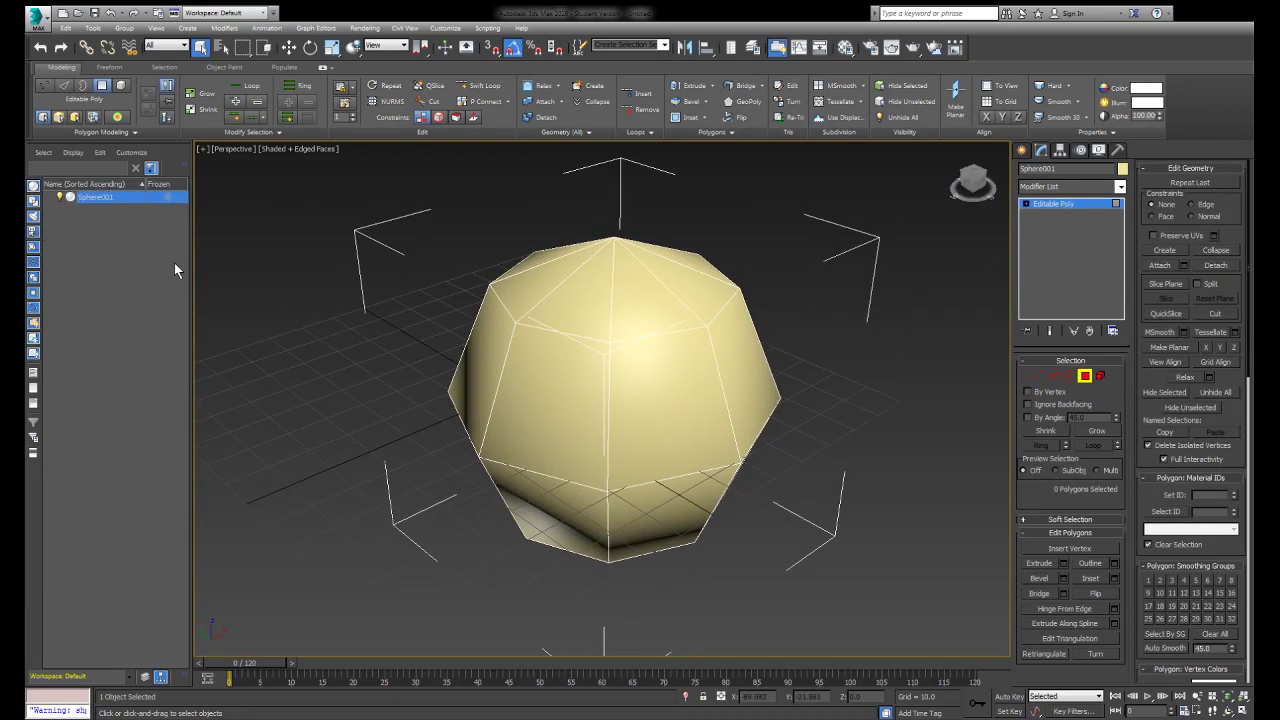
pyautogui.press('Delete')
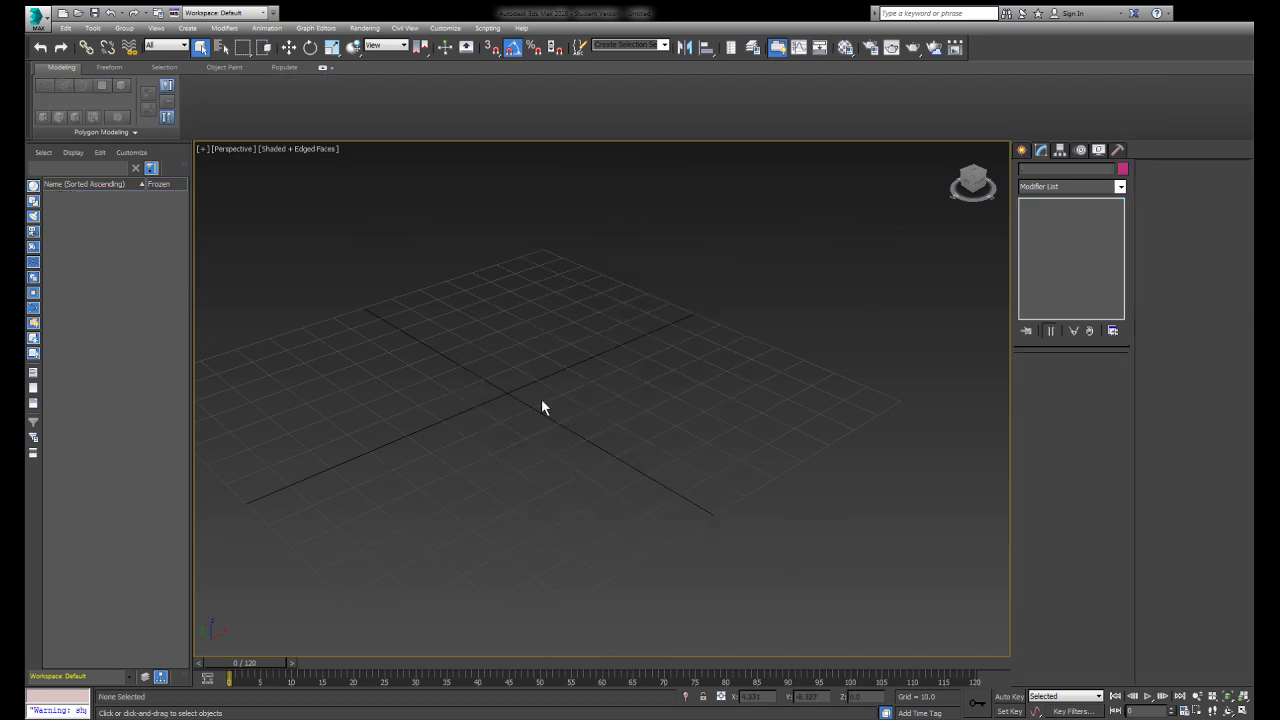
# In the top view, create a plane near the origin, about 72 long and 40 wide.
pyautogui.click(1021, 150)
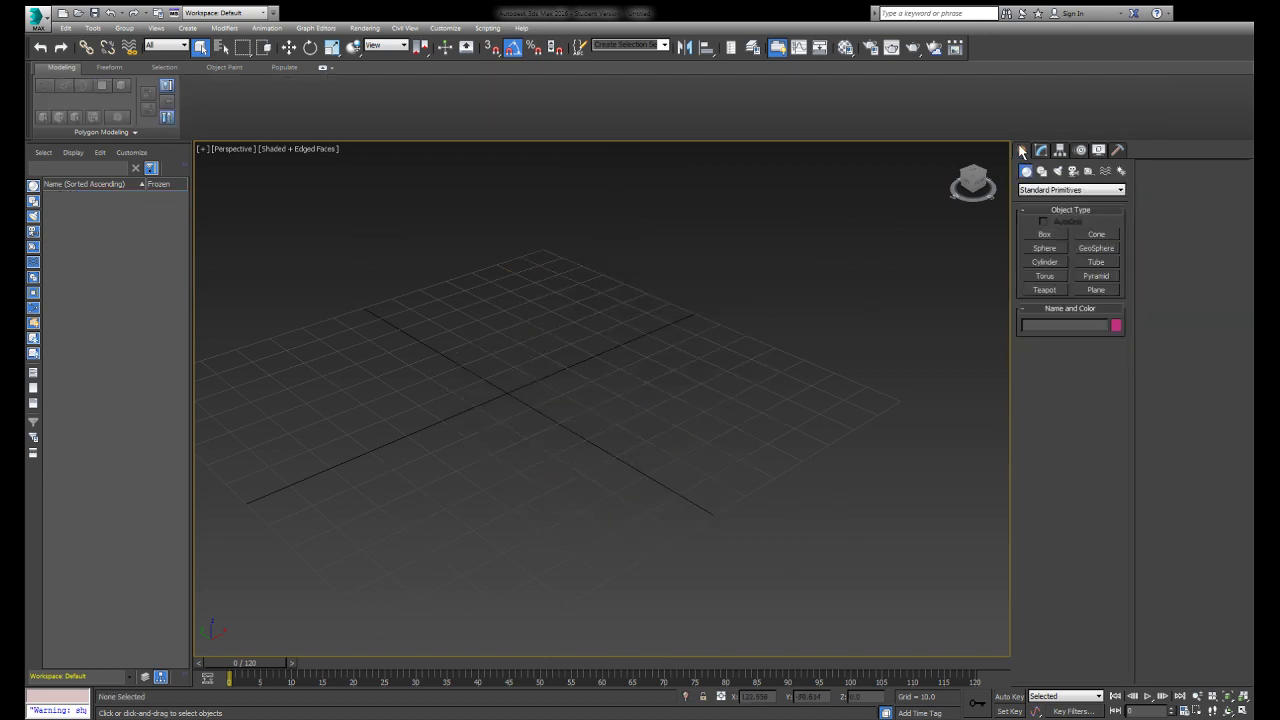
pyautogui.click(973, 178)
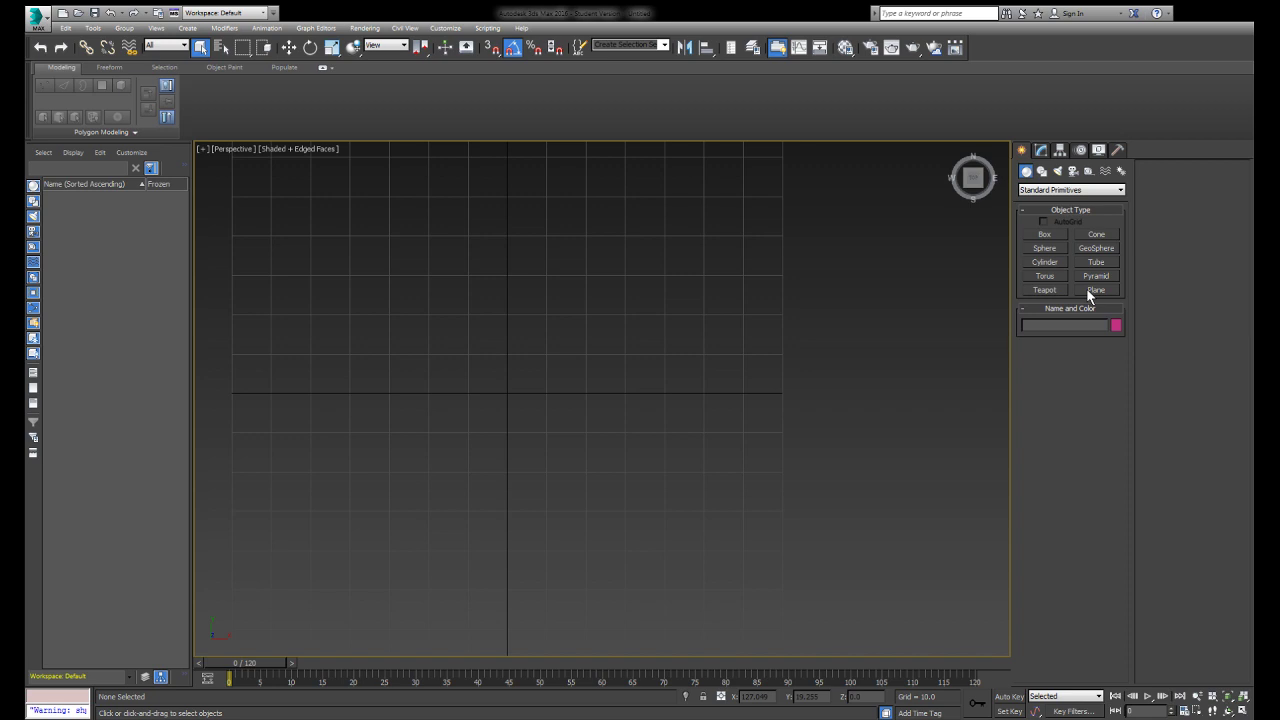
pyautogui.press('t')
pyautogui.moveTo(670, 363)
pyautogui.mouseDown(button='middle')
pyautogui.moveTo(705, 349)
pyautogui.moveTo(675, 370)
pyautogui.mouseUp(button='middle')
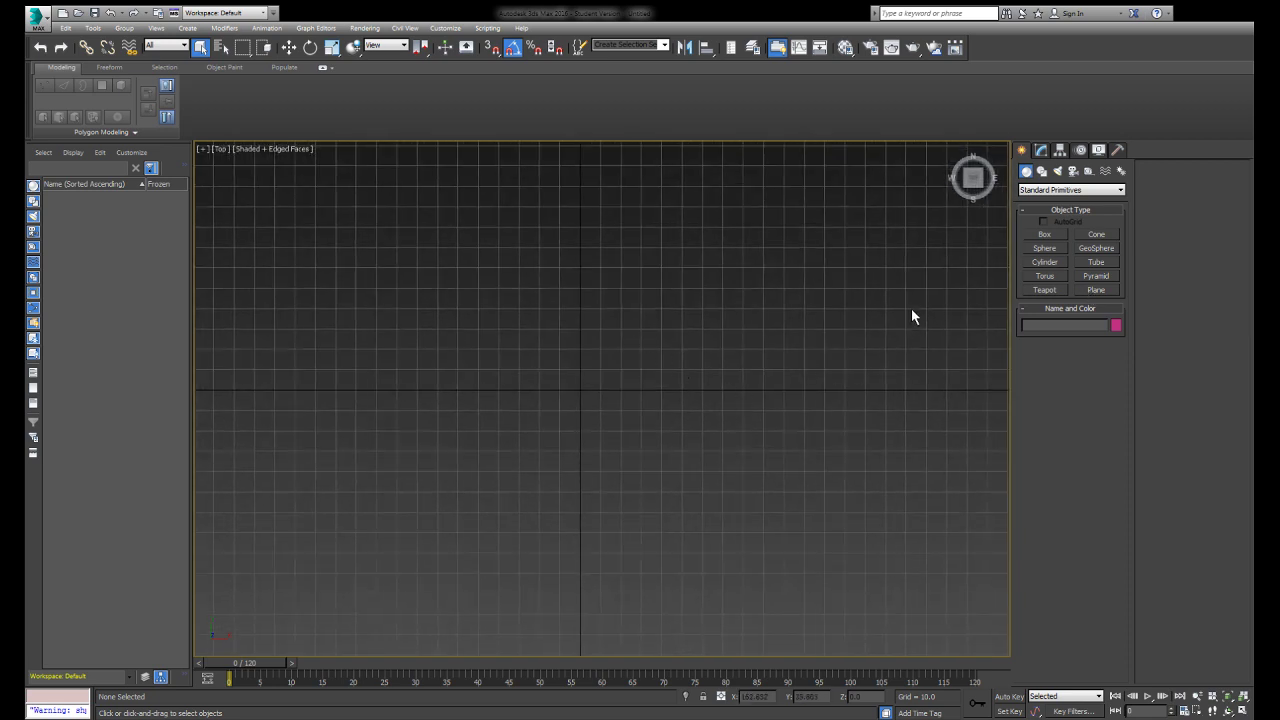
pyautogui.click(1097, 291)
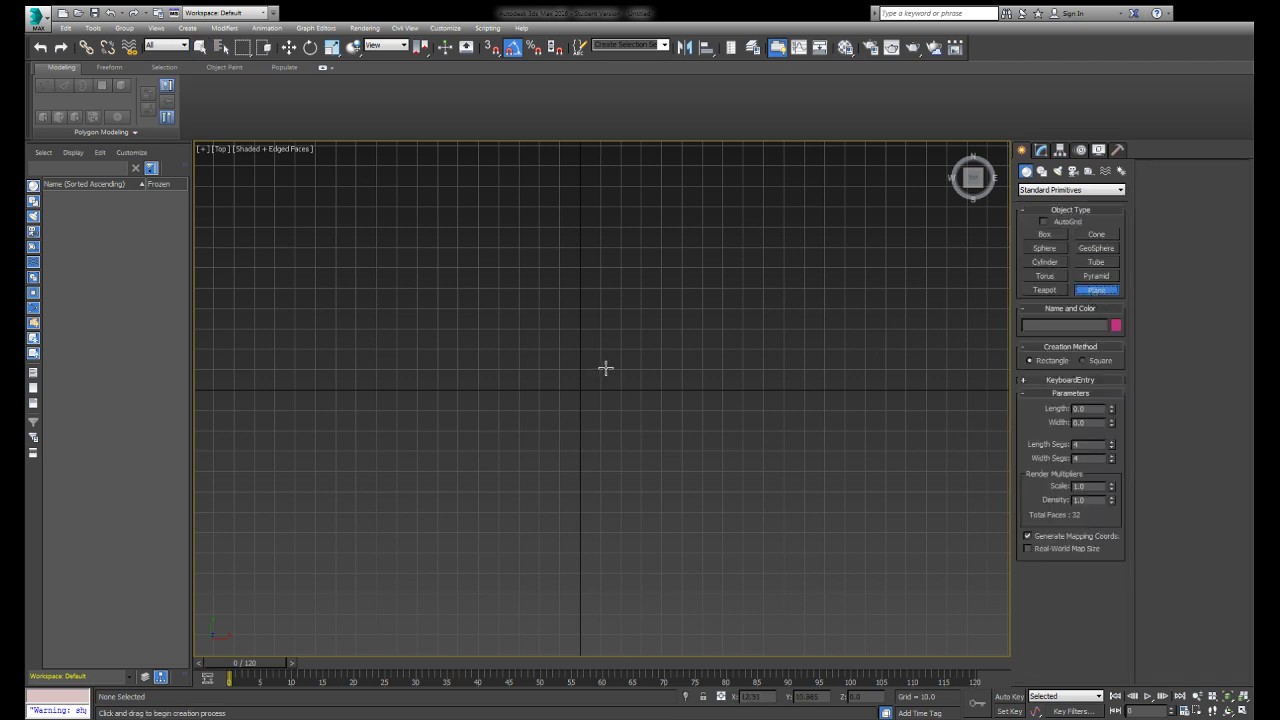
pyautogui.moveTo(601, 368); pyautogui.dragTo(517, 516)
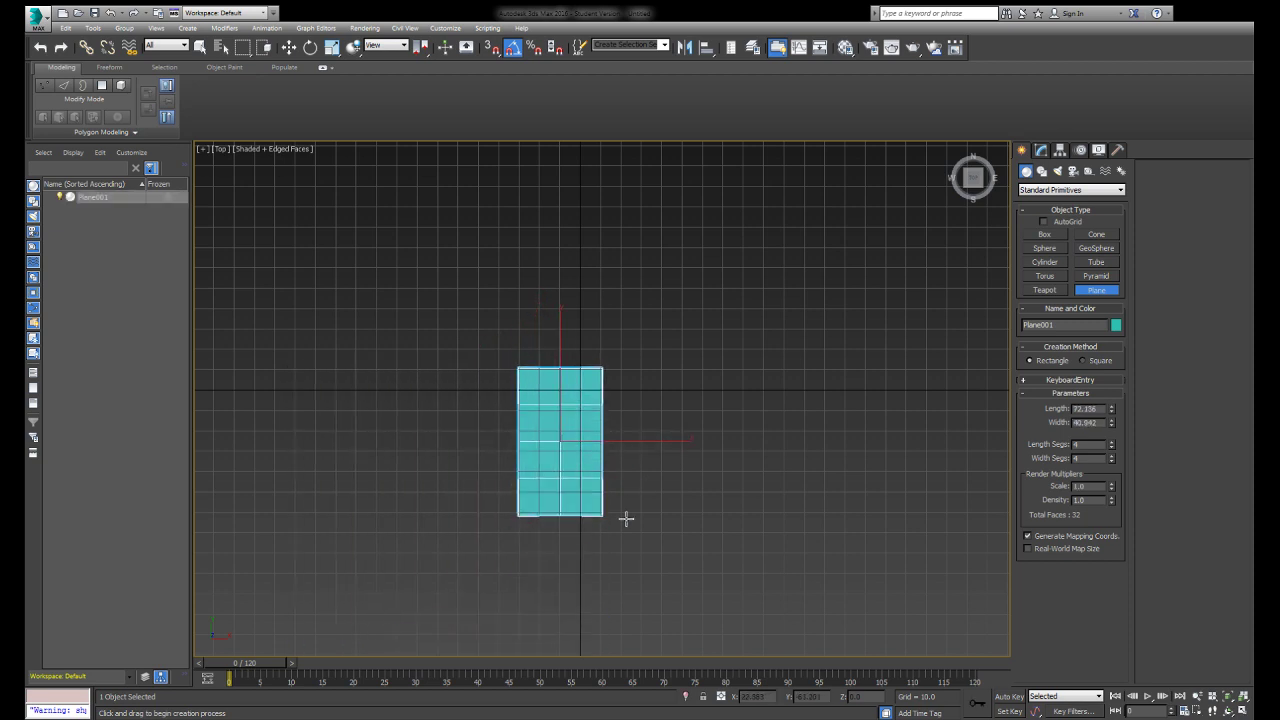
# Set the plane's length and width to 170.
pyautogui.click(1100, 408)
pyautogui.write('170')
pyautogui.press('Tab')
pyautogui.write('170')
pyautogui.press('Return')
# Set the plane's length and width segments to 3 and finish creating it.
pyautogui.moveTo(527, 380); pyautogui.dragTo(540, 303, button='middle')
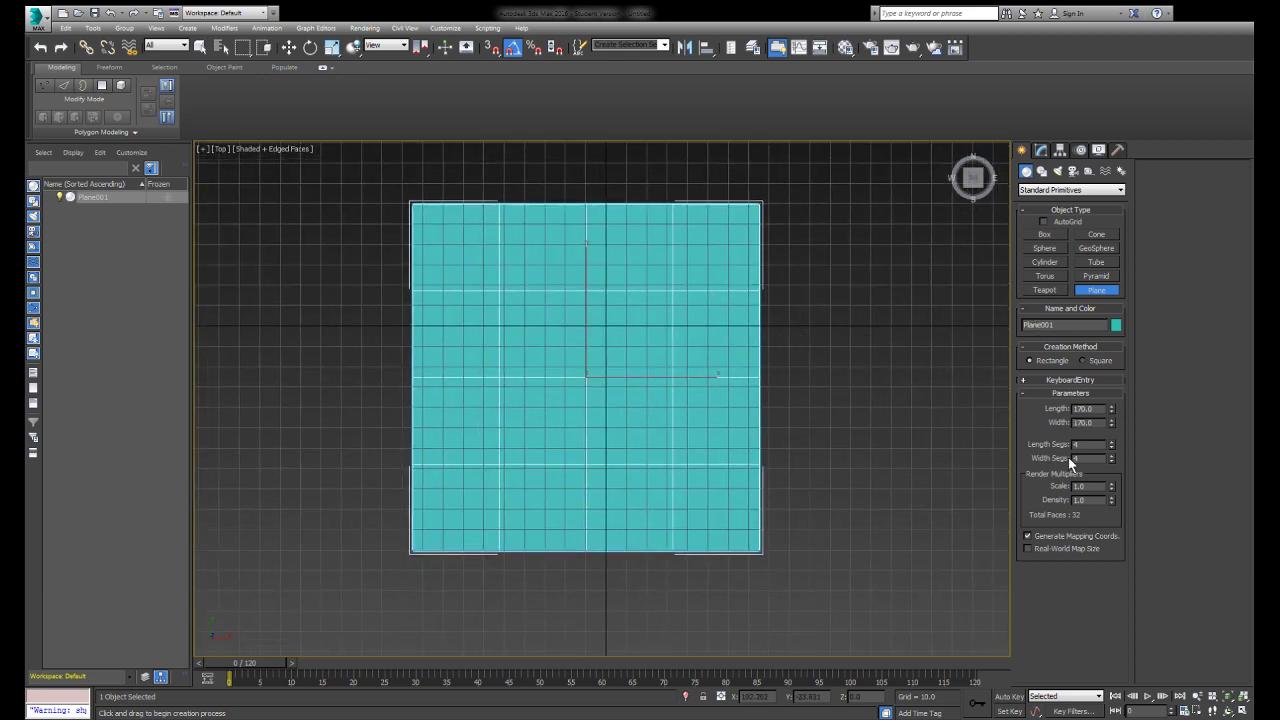
pyautogui.click(1110, 447)
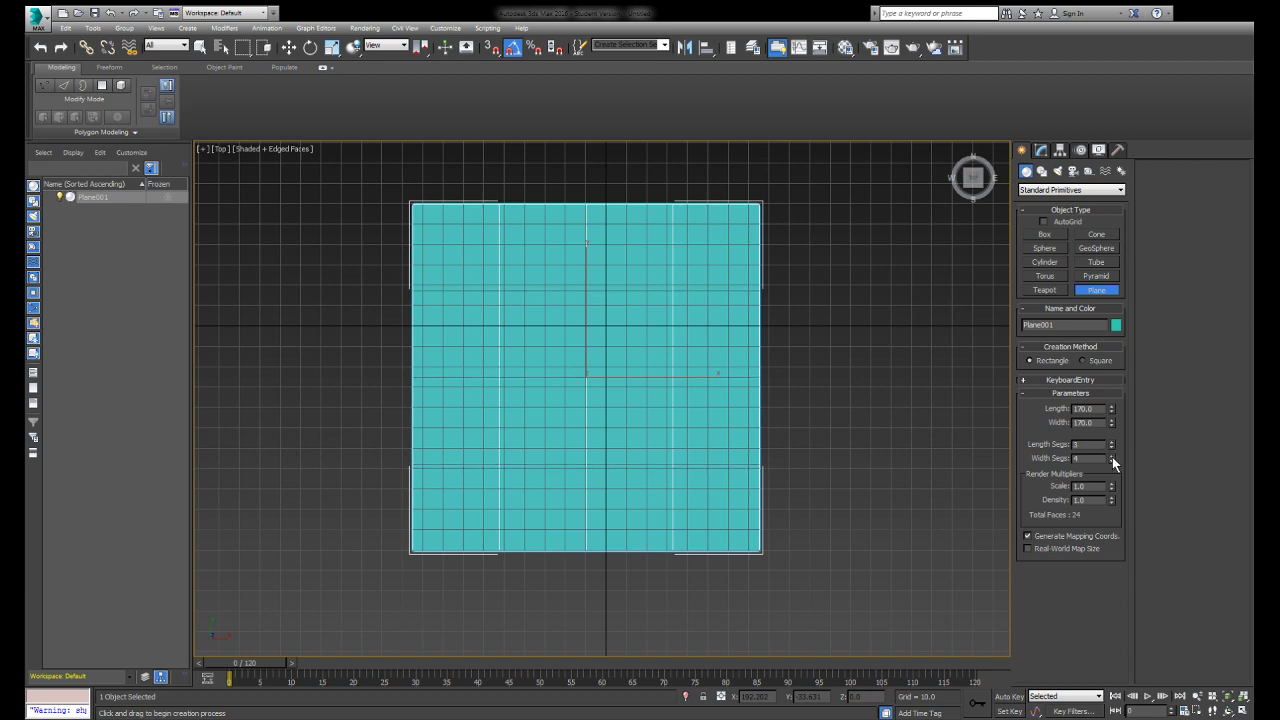
pyautogui.click(1111, 460)
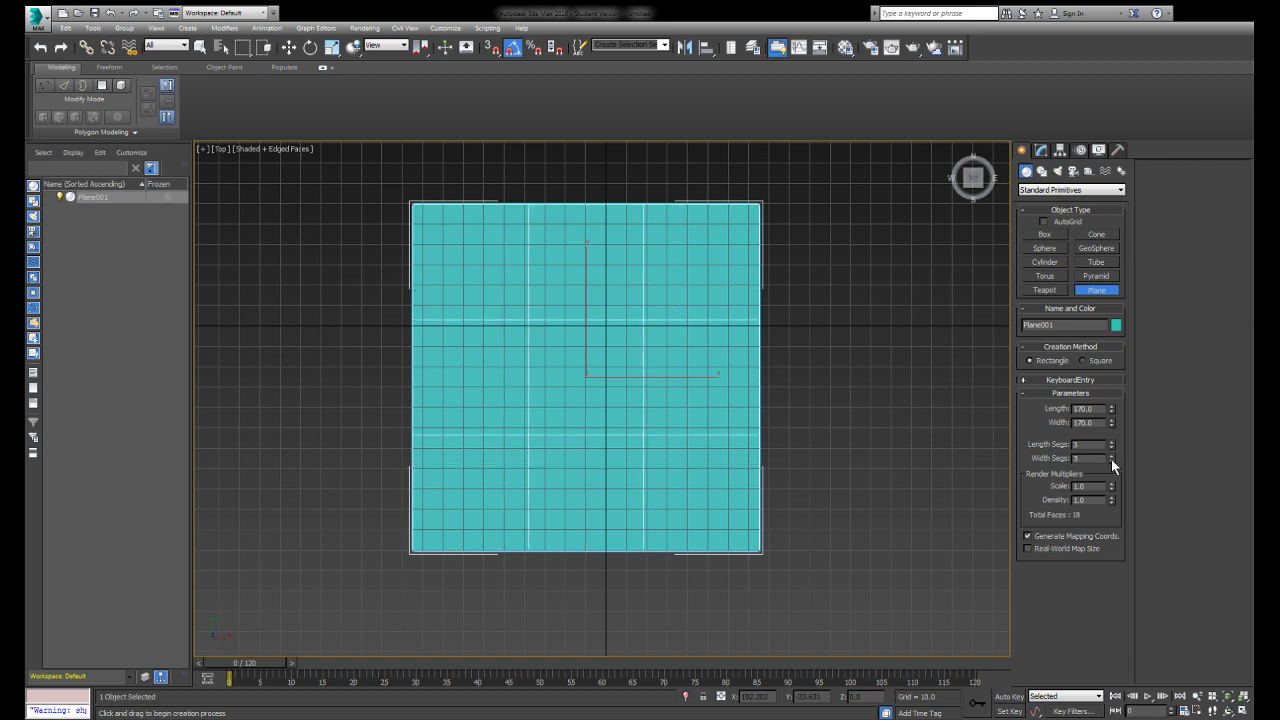
pyautogui.moveTo(972, 178); pyautogui.dragTo(988, 115)
pyautogui.moveTo(822, 316); pyautogui.dragTo(826, 369, button='middle')
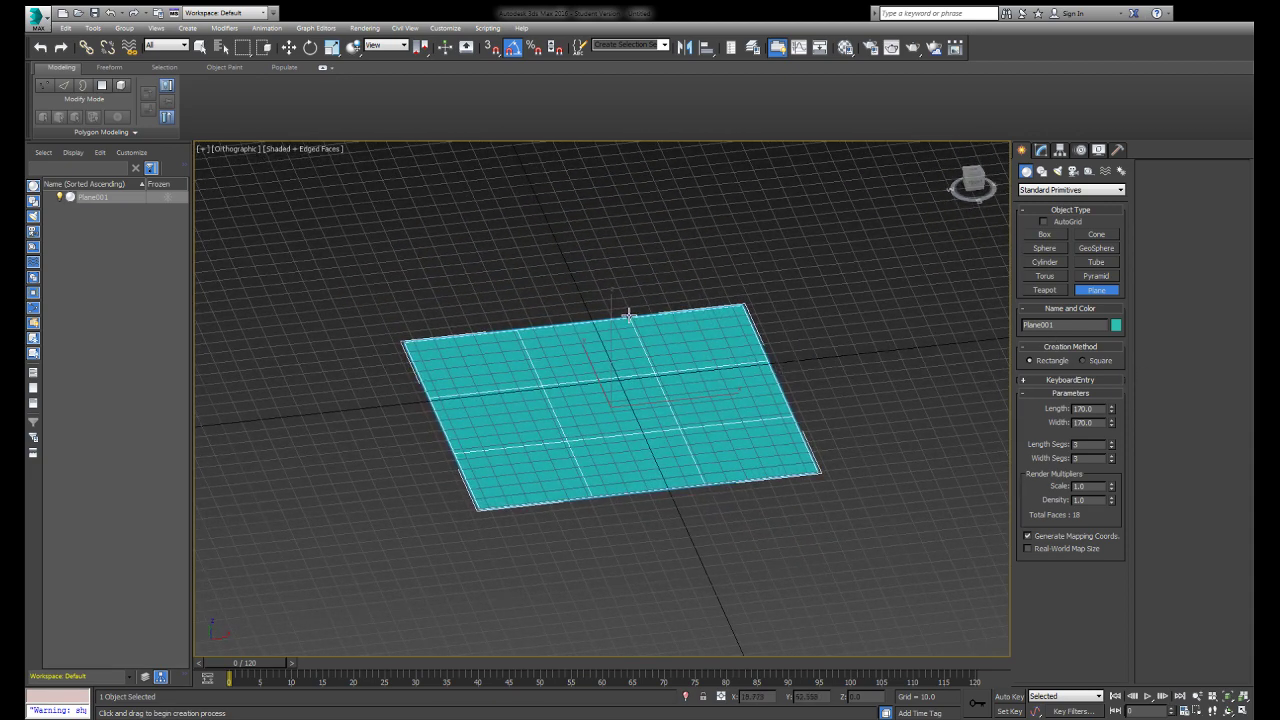
pyautogui.rightClick(884, 396)
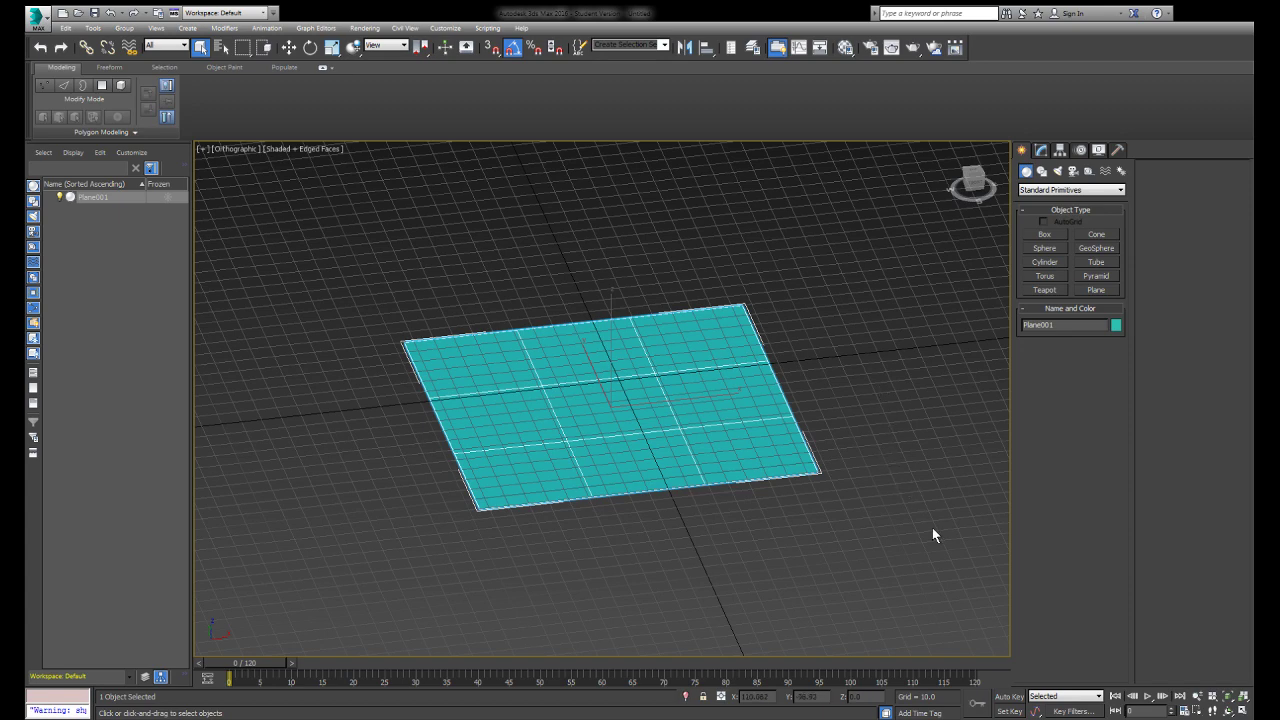
# Convert the plane to an editable poly and select all of its polygons.
pyautogui.rightClick(969, 590)
pyautogui.click(1025, 590)
pyautogui.click(1084, 377)
pyautogui.hotkey('ctrl', 'a')
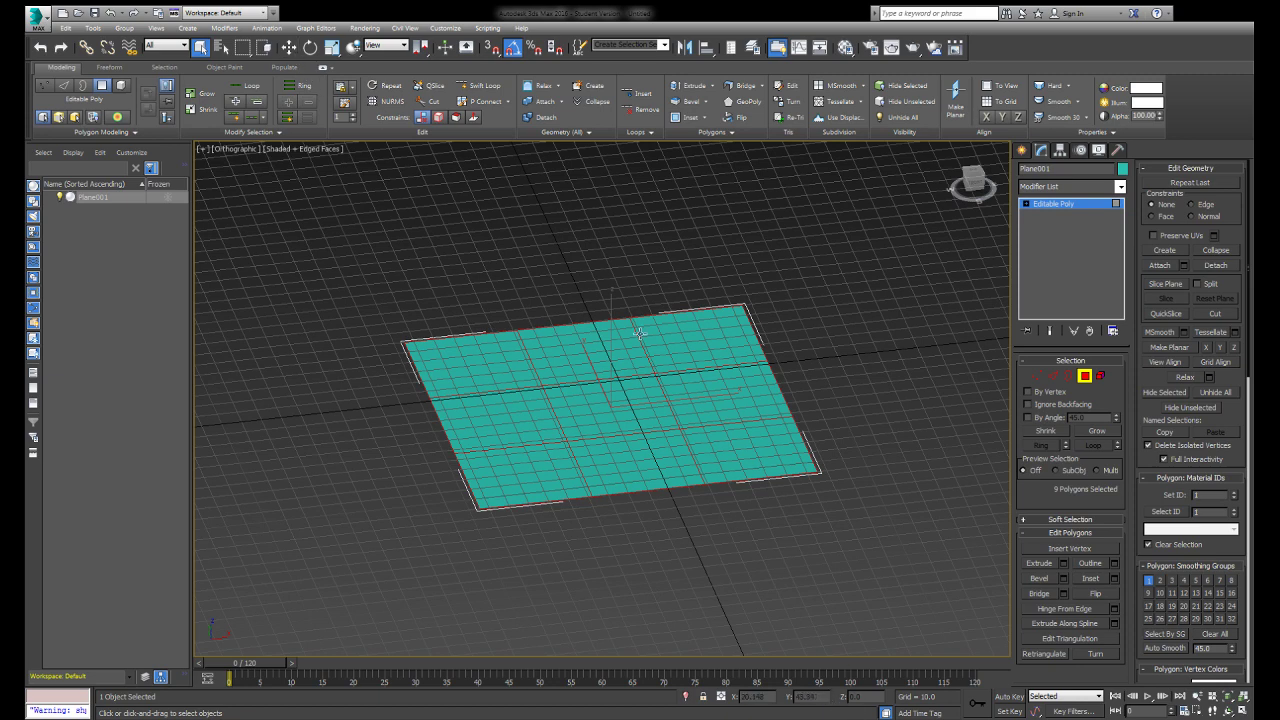
# Move the selected polygons to the grid's centre by setting their X and Y positions to 0.
pyautogui.click(288, 47)
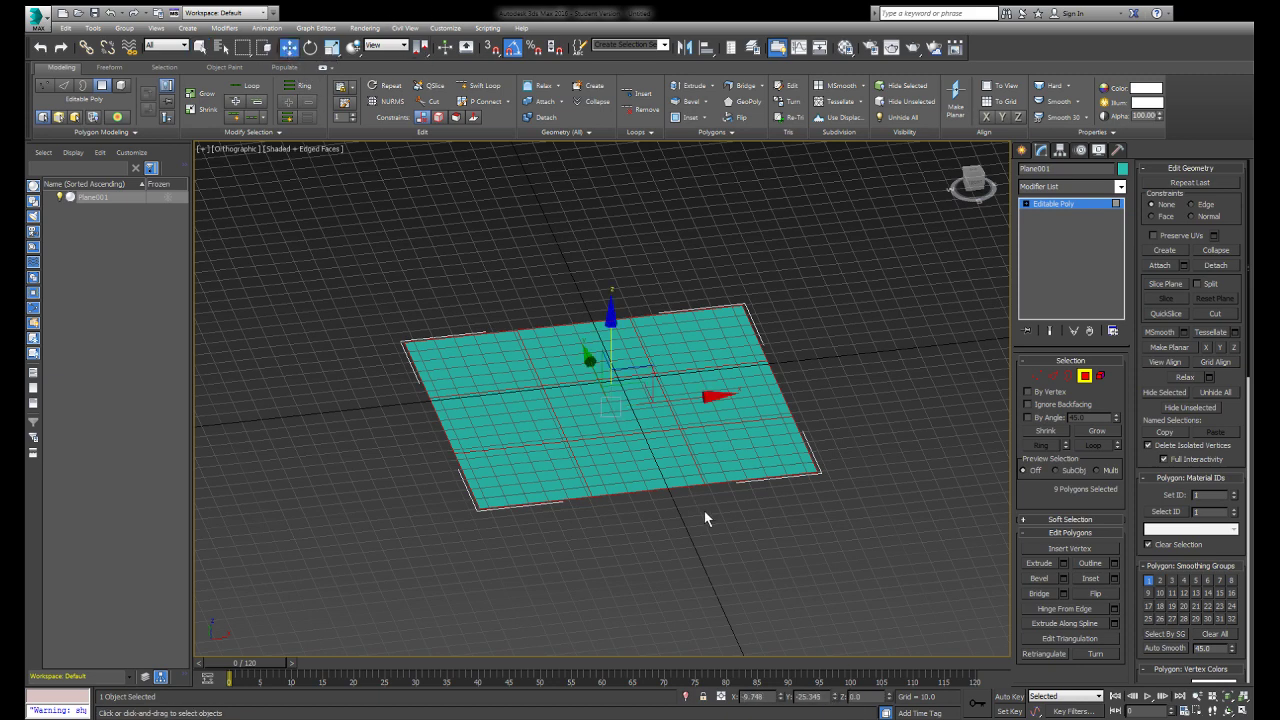
pyautogui.press('BackSpace')
pyautogui.write('0')
pyautogui.press('Return')
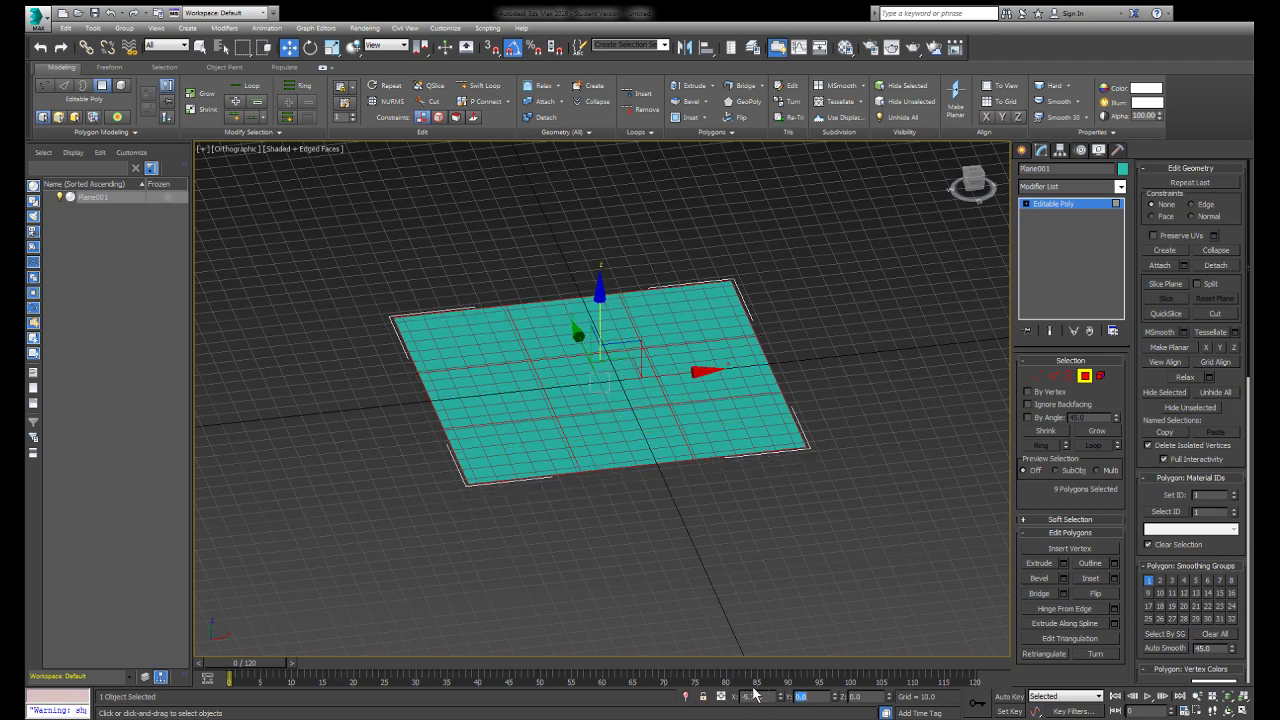
pyautogui.moveTo(767, 696); pyautogui.dragTo(655, 673)
pyautogui.write('0')
pyautogui.press('Return')
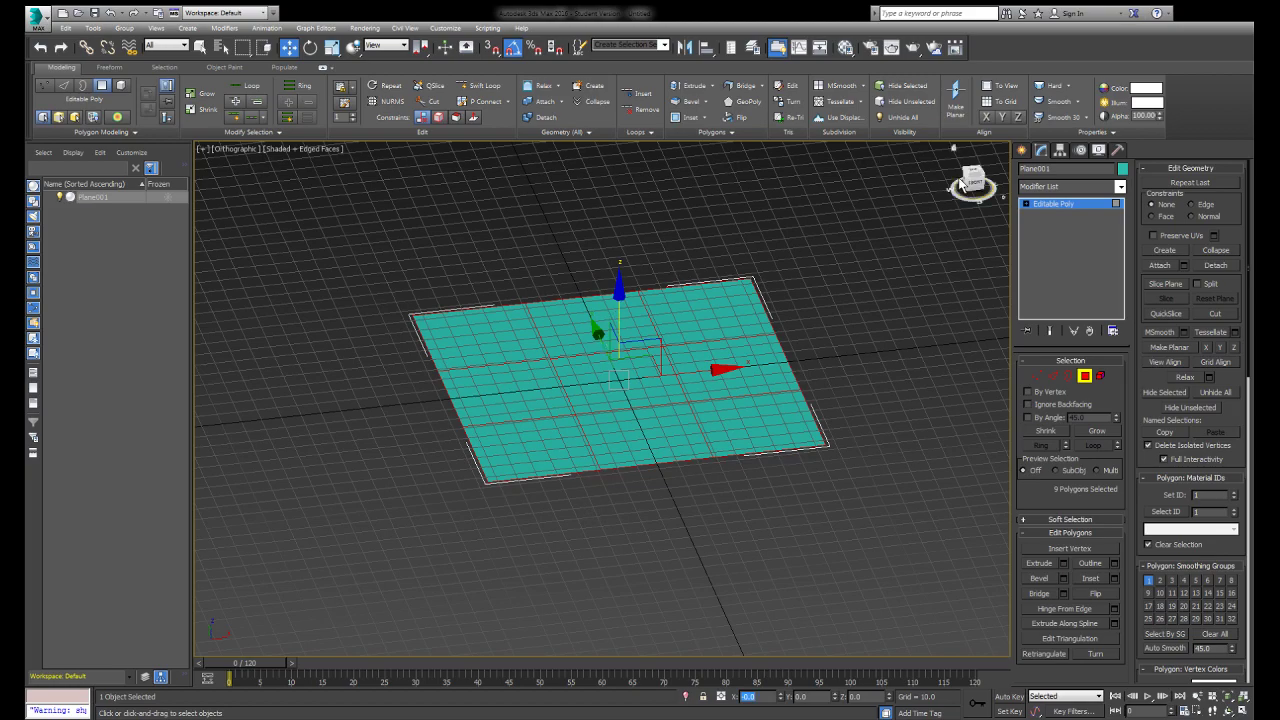
# Return to the home perspective view and frame the whole plane at an angle.
pyautogui.moveTo(968, 188)
pyautogui.mouseDown()
pyautogui.moveTo(1000, 188)
pyautogui.moveTo(982, 158)
pyautogui.moveTo(974, 188)
pyautogui.mouseUp()
pyautogui.click(955, 150)
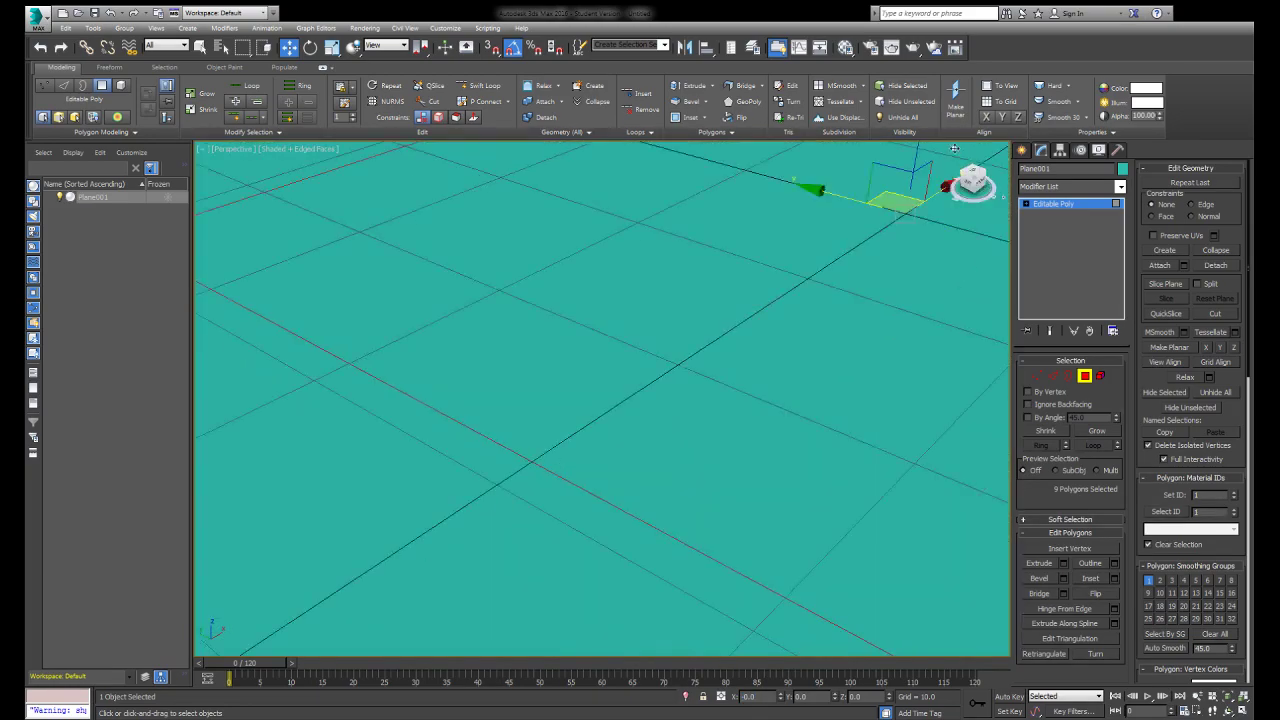
pyautogui.moveTo(494, 316); pyautogui.dragTo(557, 287, button='middle')
pyautogui.scroll(-3, 570, 284)
pyautogui.scroll(-3, 888, 262)
pyautogui.moveTo(968, 188)
pyautogui.mouseDown()
pyautogui.moveTo(955, 205)
pyautogui.moveTo(966, 191)
pyautogui.mouseUp()
pyautogui.keyDown('alt'); pyautogui.moveTo(480, 250); pyautogui.dragTo(431, 262, button='middle'); pyautogui.keyUp('alt')
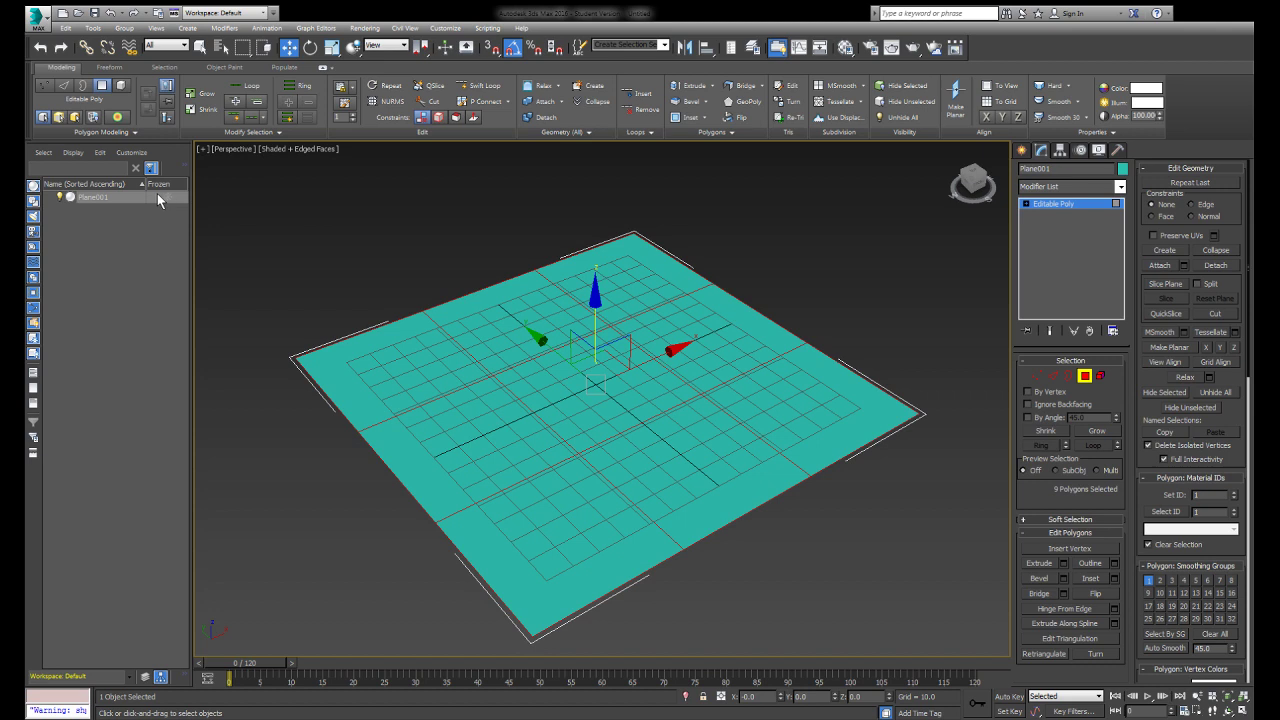
# Seen from the top, use Freeform's Step Build to build a first polygon off the upper end of the plane's left edge.
pyautogui.click(109, 67)
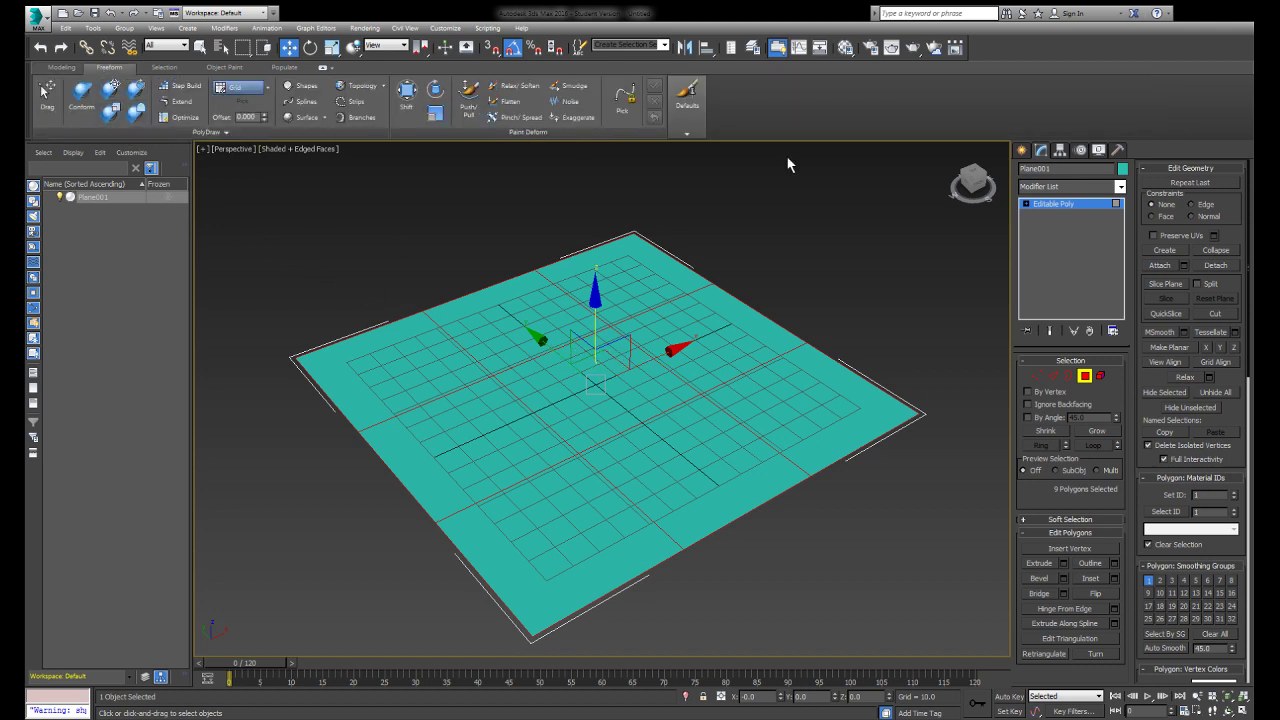
pyautogui.moveTo(972, 183); pyautogui.dragTo(885, 167)
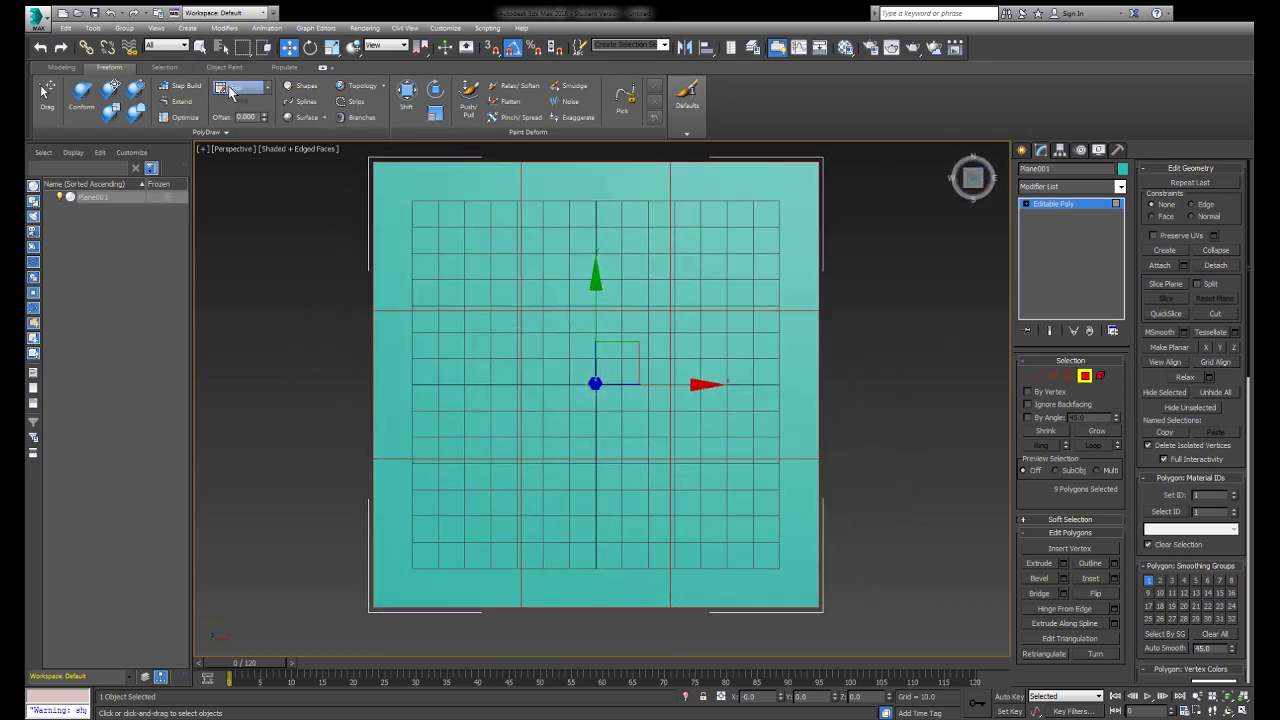
pyautogui.scroll(-5, 336, 240)
pyautogui.moveTo(300, 251); pyautogui.dragTo(477, 346, button='middle')
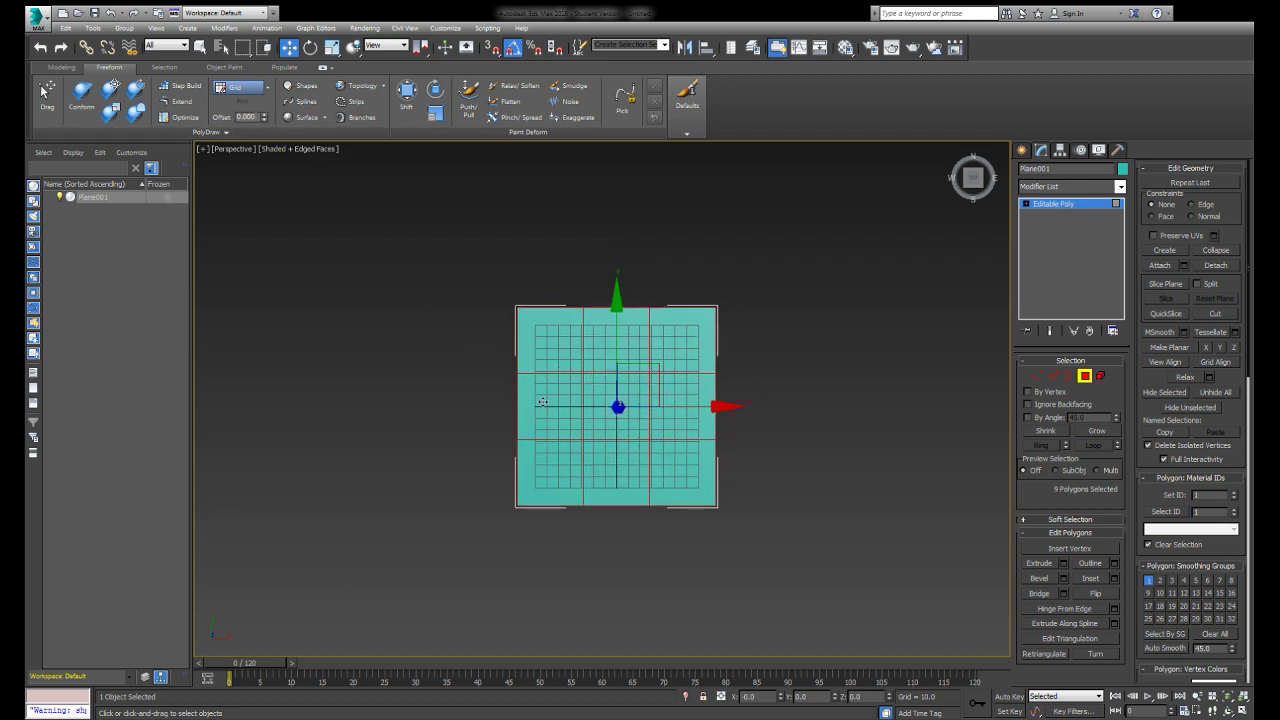
pyautogui.click(175, 88)
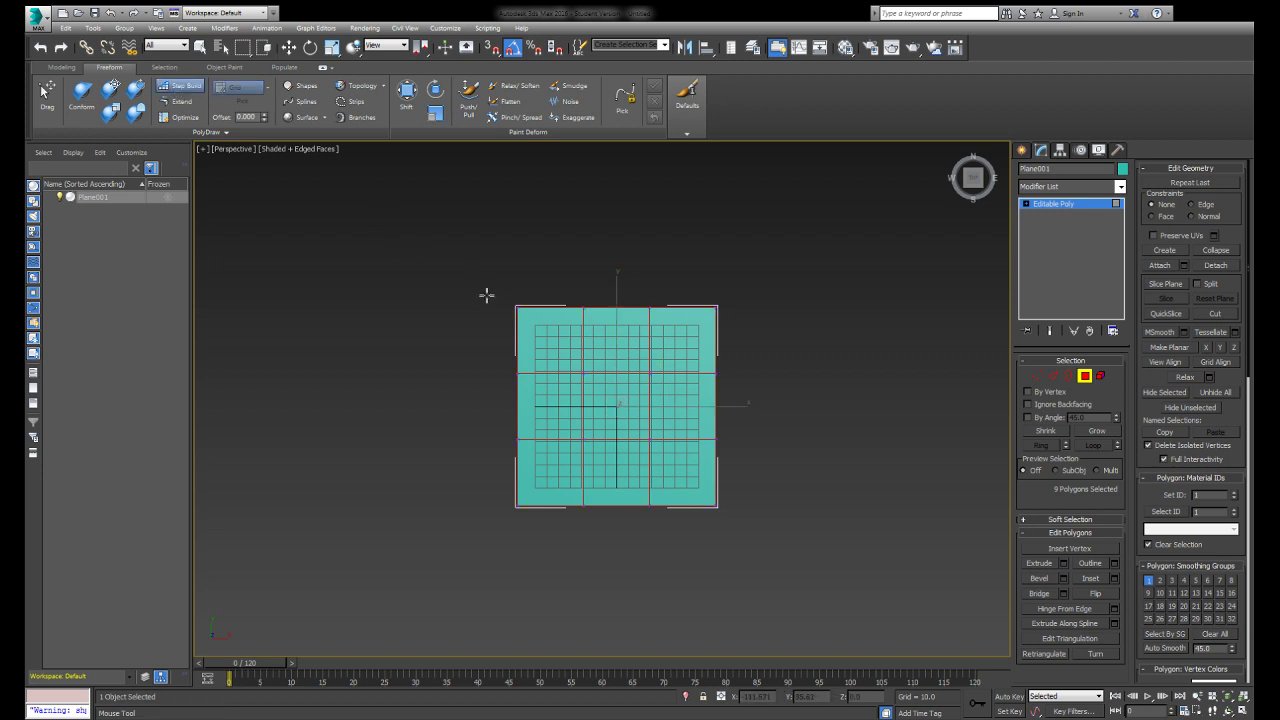
pyautogui.moveTo(447, 280); pyautogui.dragTo(489, 304, button='middle')
pyautogui.click(540, 327)
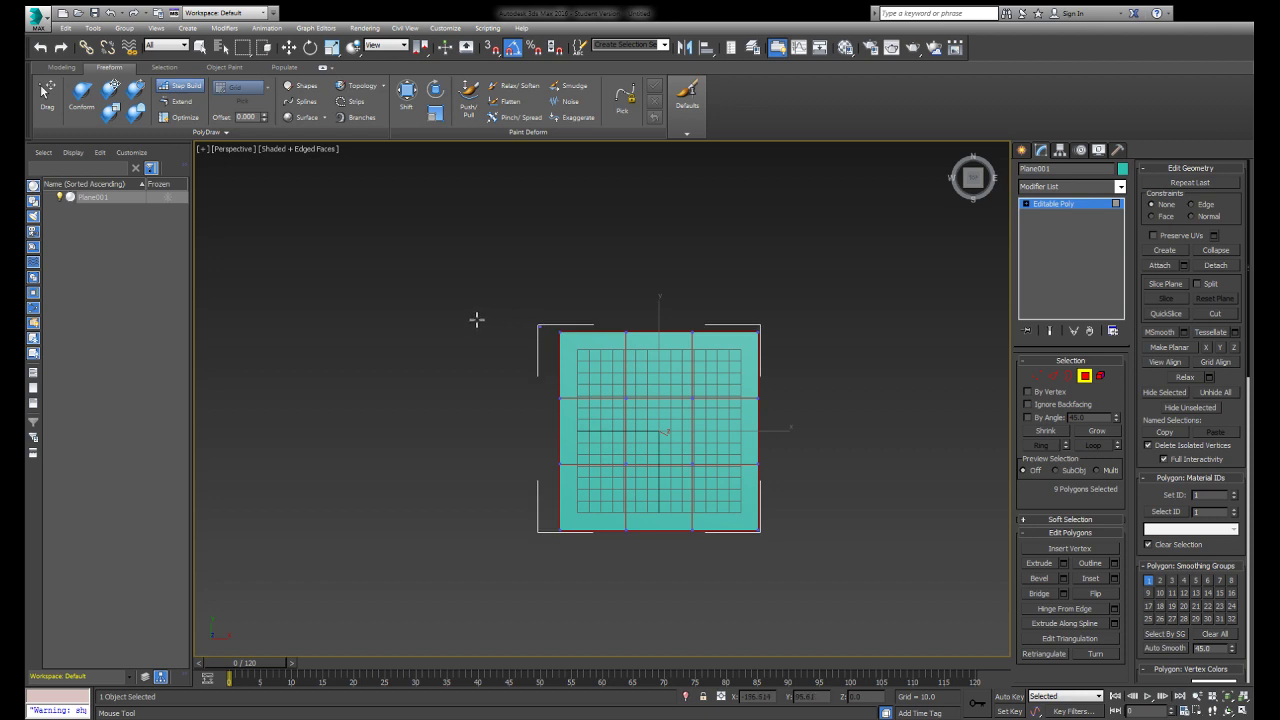
pyautogui.click(519, 380)
pyautogui.keyDown('shift'); pyautogui.click(545, 366); pyautogui.keyUp('shift')
# Place Step Build vertices in pairs along a path curving up and left from the first polygon.
pyautogui.click(481, 352)
pyautogui.click(475, 292)
pyautogui.click(431, 309)
pyautogui.click(433, 257)
pyautogui.click(400, 266)
pyautogui.moveTo(413, 226); pyautogui.dragTo(426, 274, button='middle')
pyautogui.click(427, 268)
pyautogui.click(402, 277)
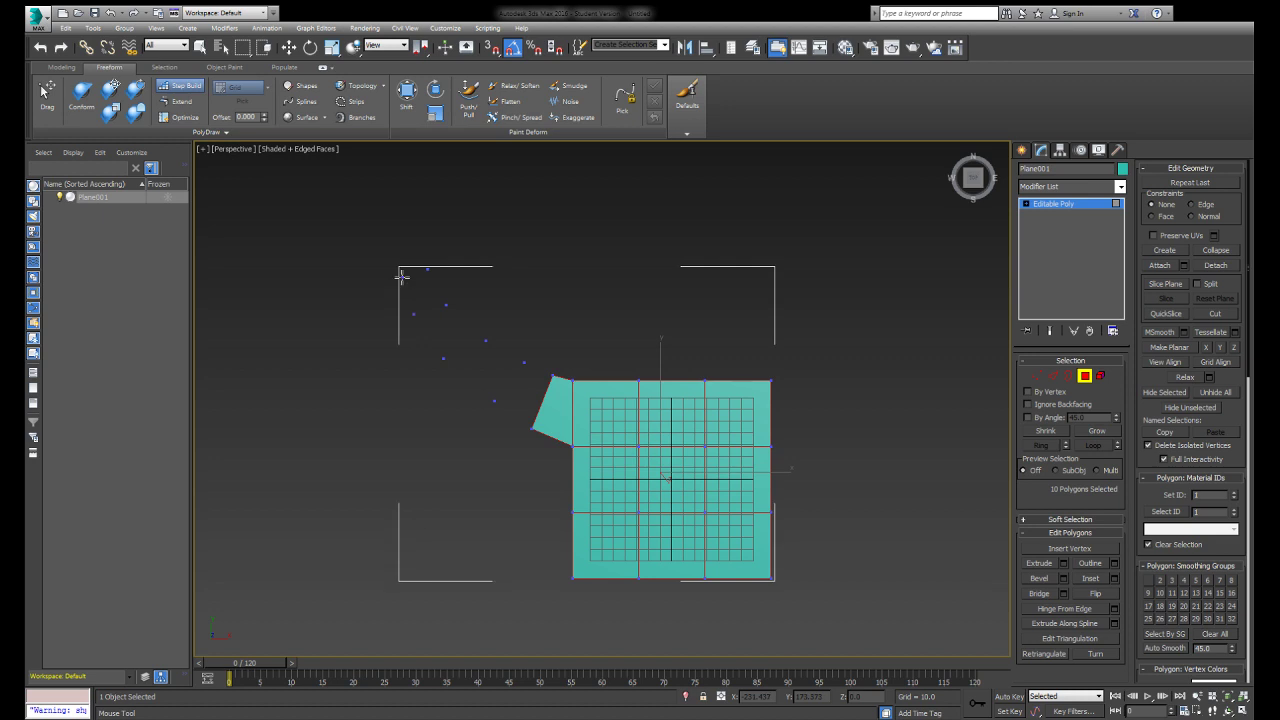
pyautogui.click(405, 235)
pyautogui.click(388, 261)
pyautogui.click(360, 230)
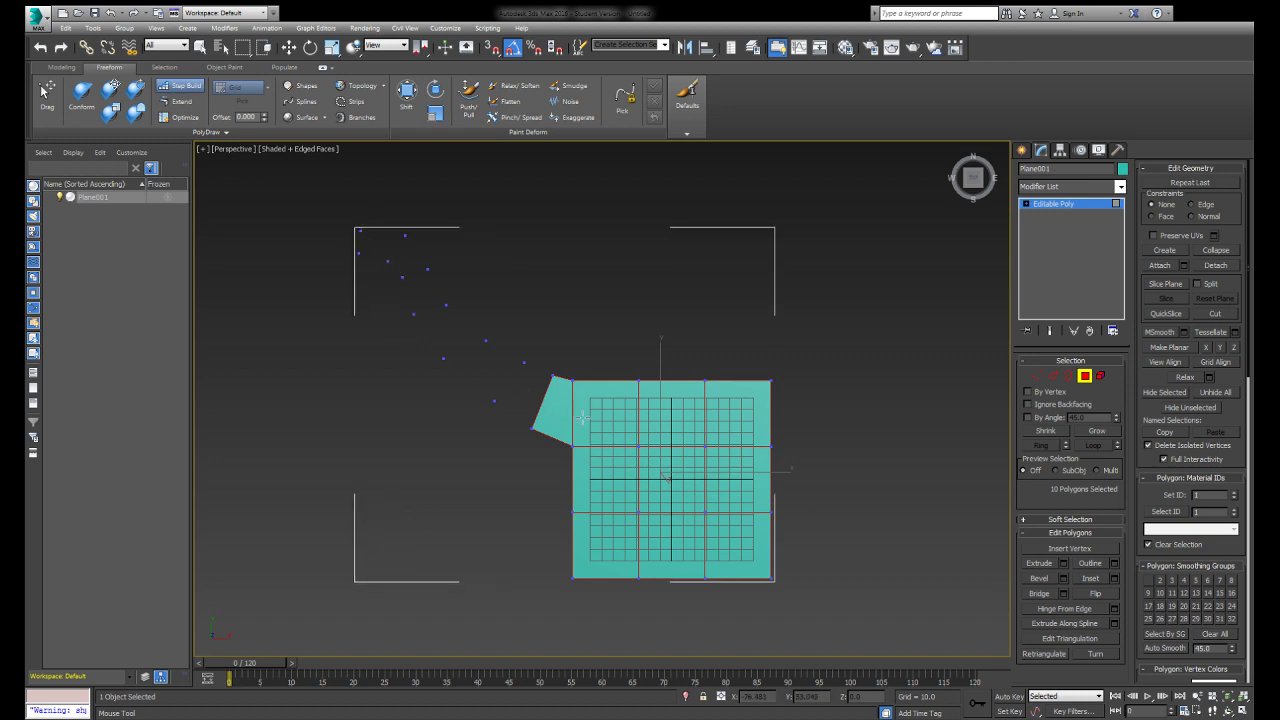
# Fill the placed vertices with connected polygons and extend the strip with another vertex pair so its end hooks downward.
pyautogui.moveTo(576, 418)
pyautogui.keyDown('shift'); pyautogui.mouseDown()
pyautogui.moveTo(432, 316)
pyautogui.moveTo(374, 244)
pyautogui.mouseUp(); pyautogui.keyUp('shift')
pyautogui.moveTo(271, 264); pyautogui.dragTo(401, 291, button='middle')
pyautogui.click(442, 276)
pyautogui.click(454, 293)
pyautogui.moveTo(494, 270)
pyautogui.keyDown('shift'); pyautogui.mouseDown()
pyautogui.moveTo(446, 284)
pyautogui.moveTo(424, 310)
pyautogui.mouseUp(); pyautogui.keyUp('shift')
pyautogui.click(415, 307)
# Place paired vertices down and around toward the plane's lower left edge and fill them with polygons to close the loop.
pyautogui.click(429, 345)
pyautogui.click(407, 342)
pyautogui.click(406, 391)
pyautogui.click(431, 397)
pyautogui.click(408, 443)
pyautogui.click(447, 447)
pyautogui.click(419, 502)
pyautogui.click(455, 492)
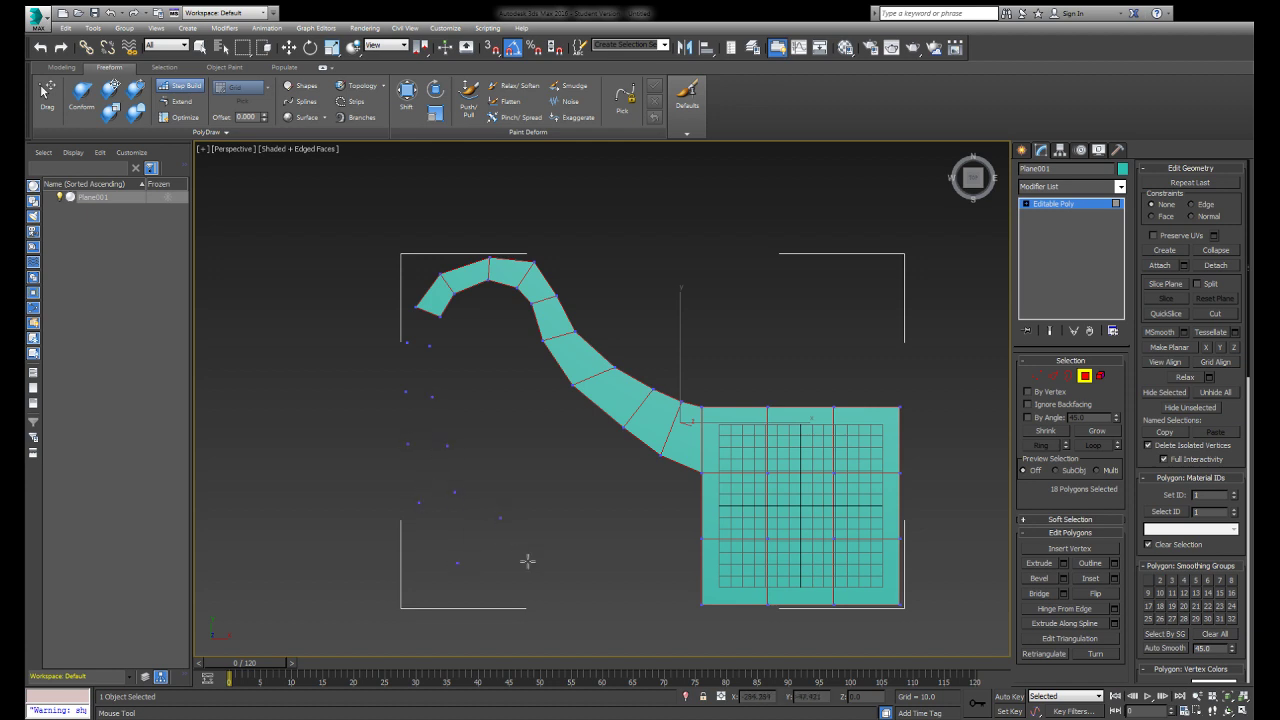
pyautogui.click(604, 621)
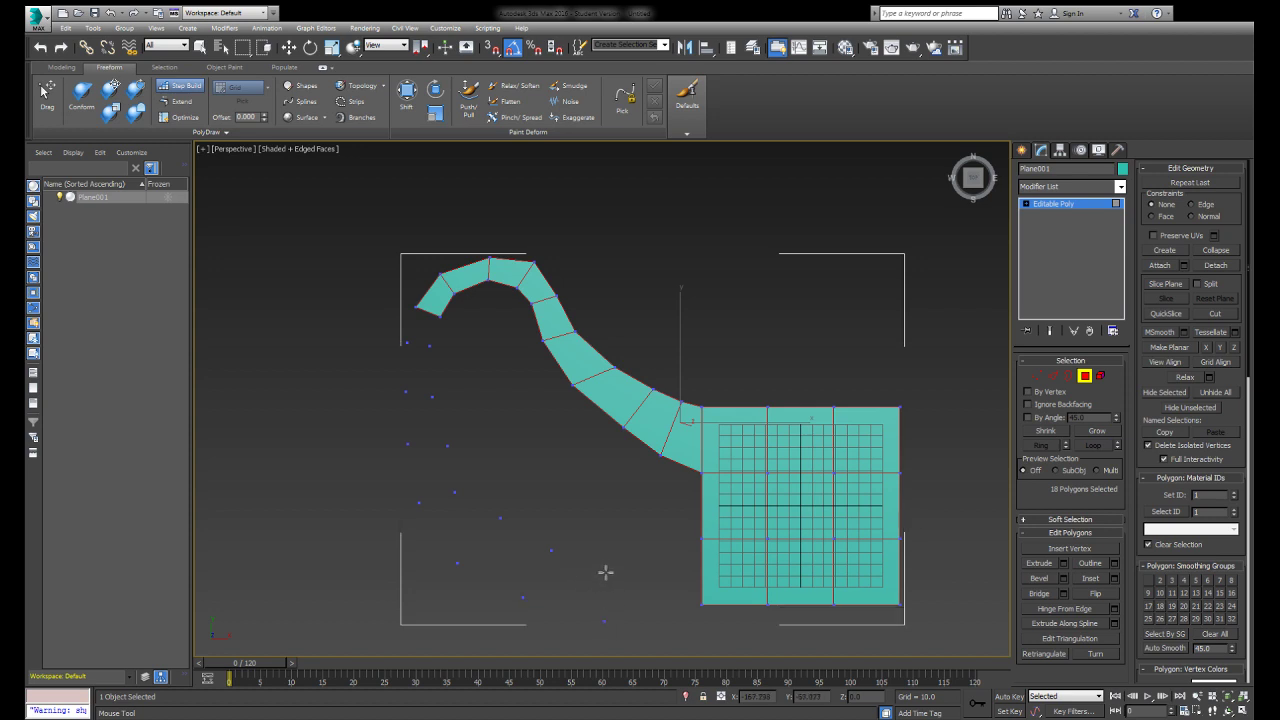
pyautogui.keyDown('shift'); pyautogui.click(698, 565); pyautogui.keyUp('shift')
pyautogui.moveTo(676, 575)
pyautogui.keyDown('shift'); pyautogui.mouseDown()
pyautogui.moveTo(524, 598)
pyautogui.moveTo(457, 562)
pyautogui.moveTo(418, 447)
pyautogui.moveTo(422, 344)
pyautogui.mouseUp(); pyautogui.keyUp('shift')
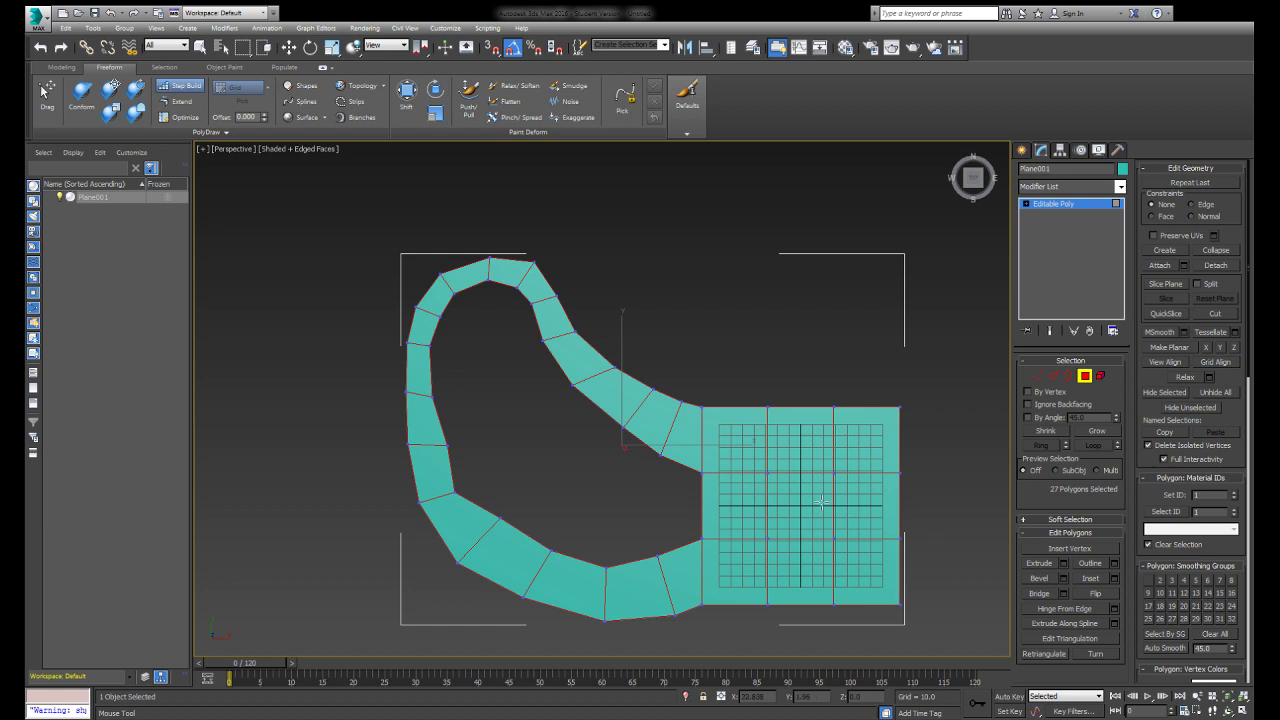
# Use the Freeform Shift brush to nudge the vertices at the loop's upper-left bend.
pyautogui.click(405, 95)
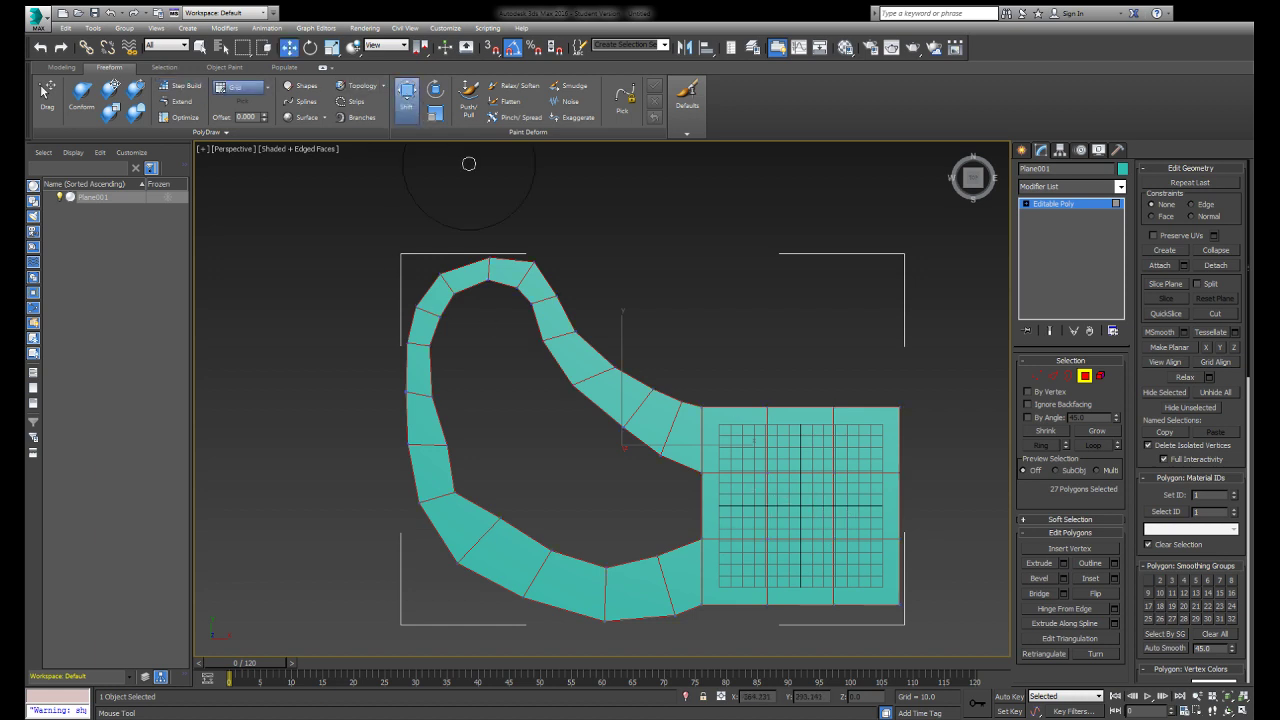
pyautogui.moveTo(444, 279)
pyautogui.mouseDown()
pyautogui.moveTo(428, 285)
pyautogui.moveTo(438, 289)
pyautogui.mouseUp()
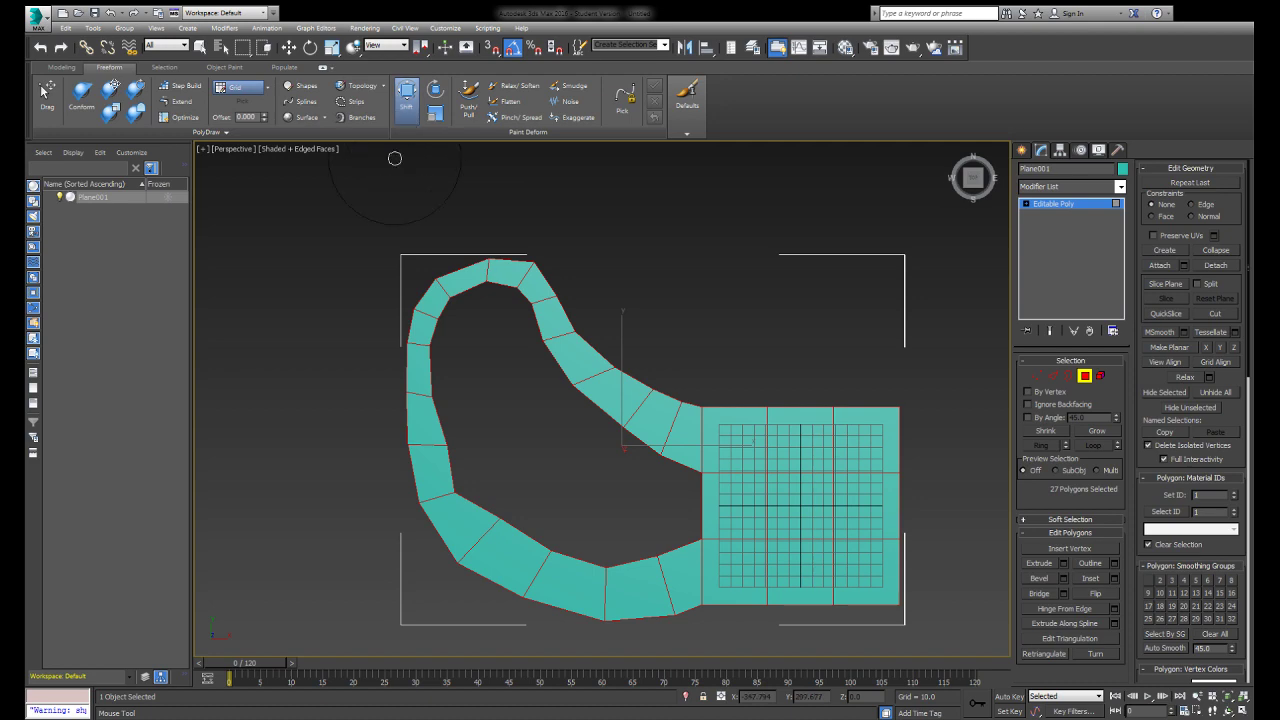
pyautogui.moveTo(396, 299); pyautogui.dragTo(380, 229, button='middle')
pyautogui.scroll(2, 376, 258)
pyautogui.moveTo(374, 291); pyautogui.dragTo(370, 327, button='middle')
pyautogui.scroll(-1, 370, 327)
# Switch to vertex level, shrink the Shift brush and use it to round out the top of the loop.
pyautogui.click(1037, 377)
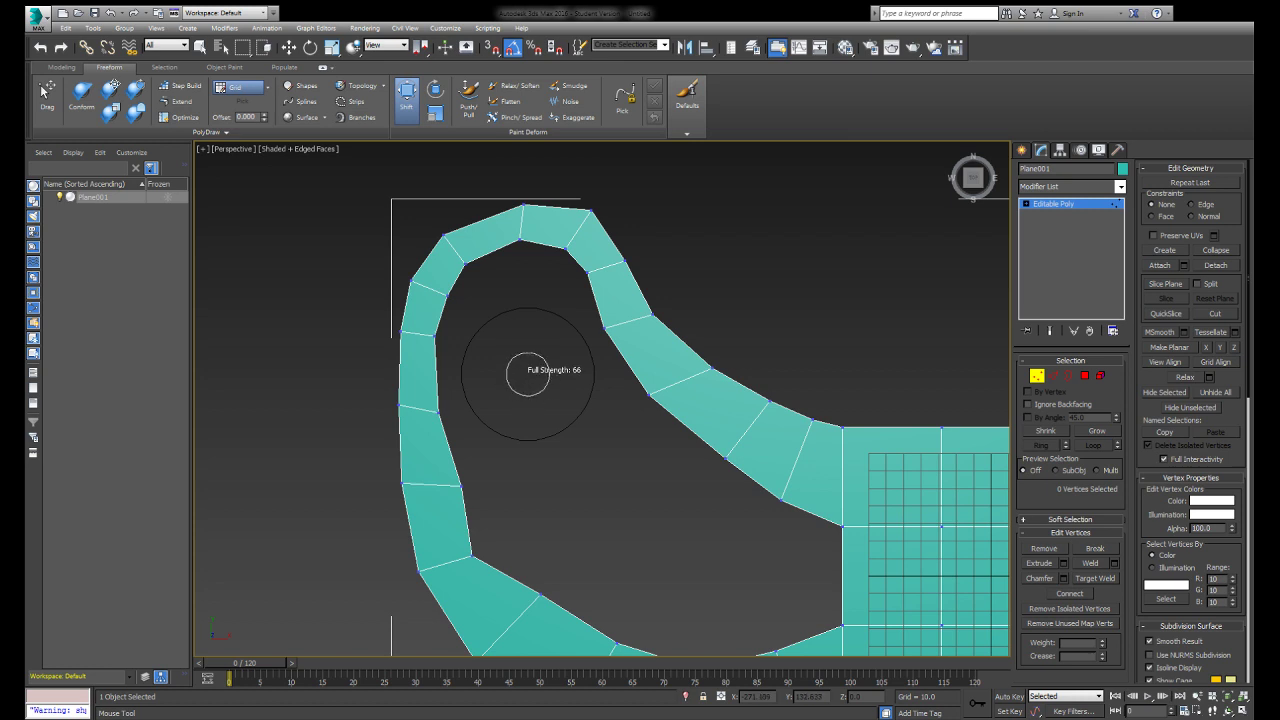
pyautogui.keyDown('shift'); pyautogui.moveTo(527, 374); pyautogui.dragTo(524, 392); pyautogui.keyUp('shift')
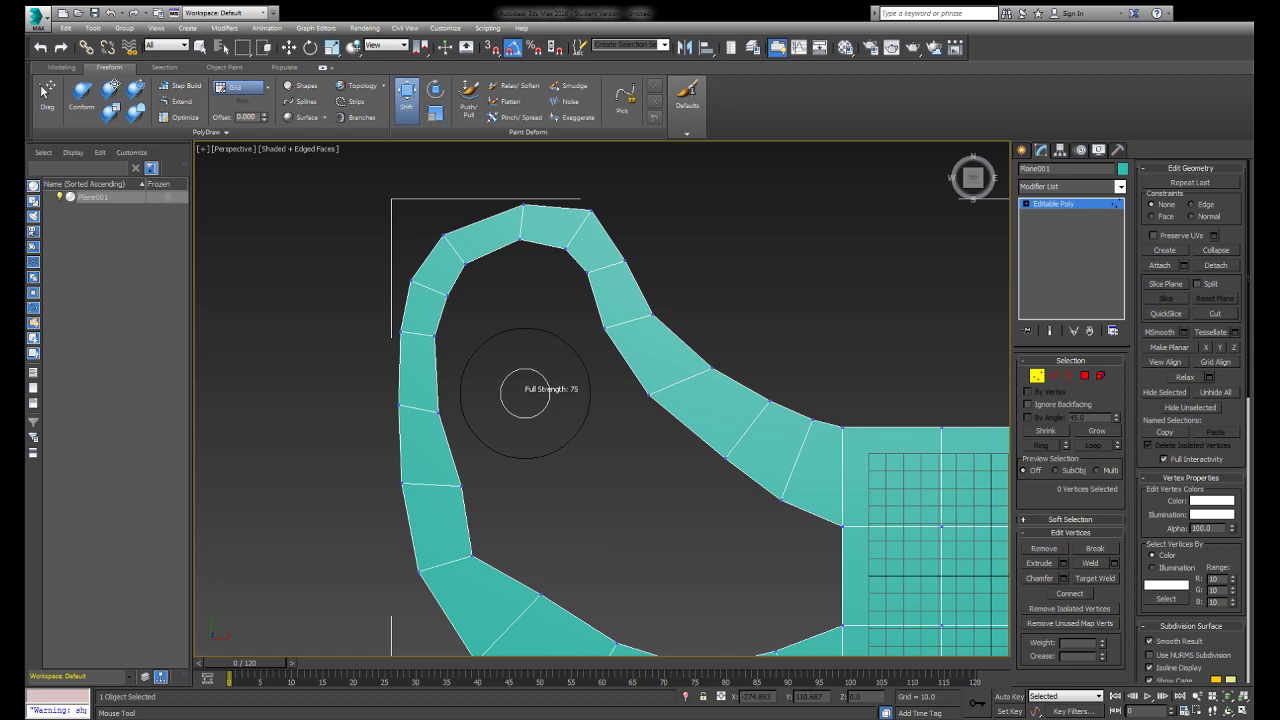
pyautogui.moveTo(466, 270)
pyautogui.mouseDown()
pyautogui.moveTo(480, 263)
pyautogui.moveTo(450, 233)
pyautogui.moveTo(545, 210)
pyautogui.mouseUp()
pyautogui.moveTo(619, 256)
pyautogui.mouseDown()
pyautogui.moveTo(593, 290)
pyautogui.moveTo(617, 273)
pyautogui.moveTo(546, 251)
pyautogui.moveTo(586, 274)
pyautogui.moveTo(552, 322)
pyautogui.mouseUp()
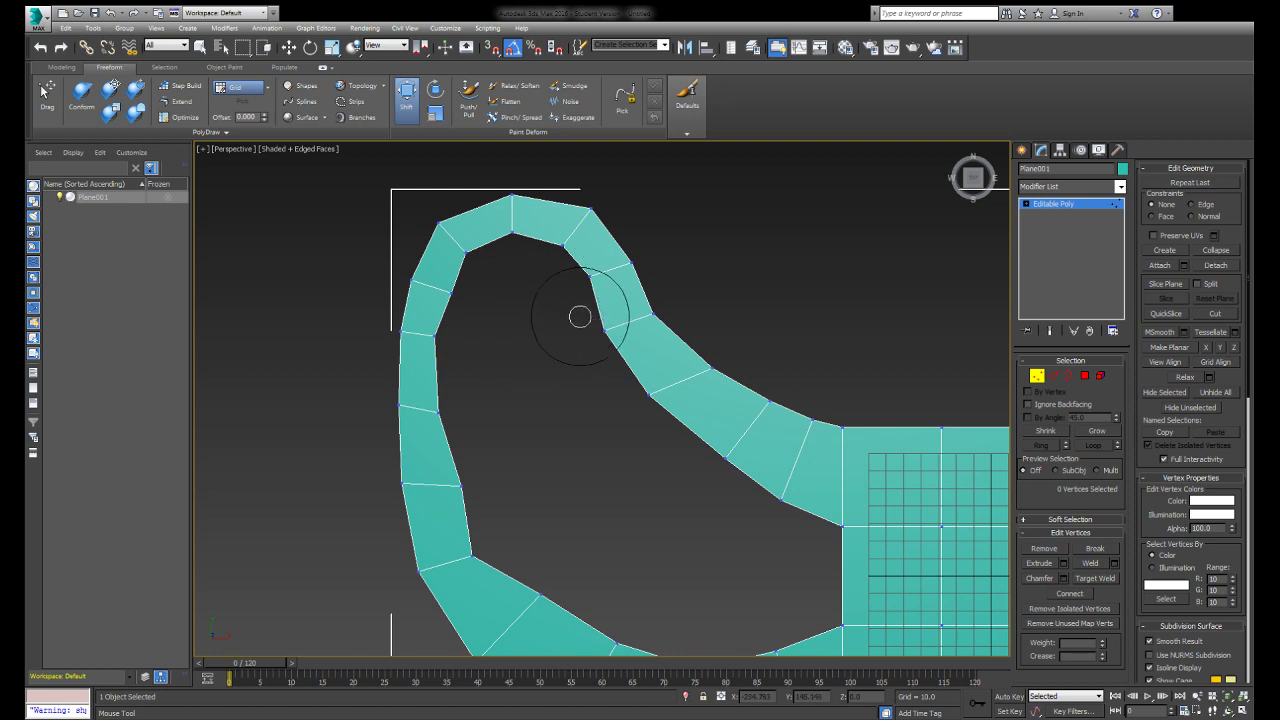
# Shift the vertices of the loop's upper arm near the plane into a smoother, more evenly spaced curve.
pyautogui.scroll(3, 580, 314)
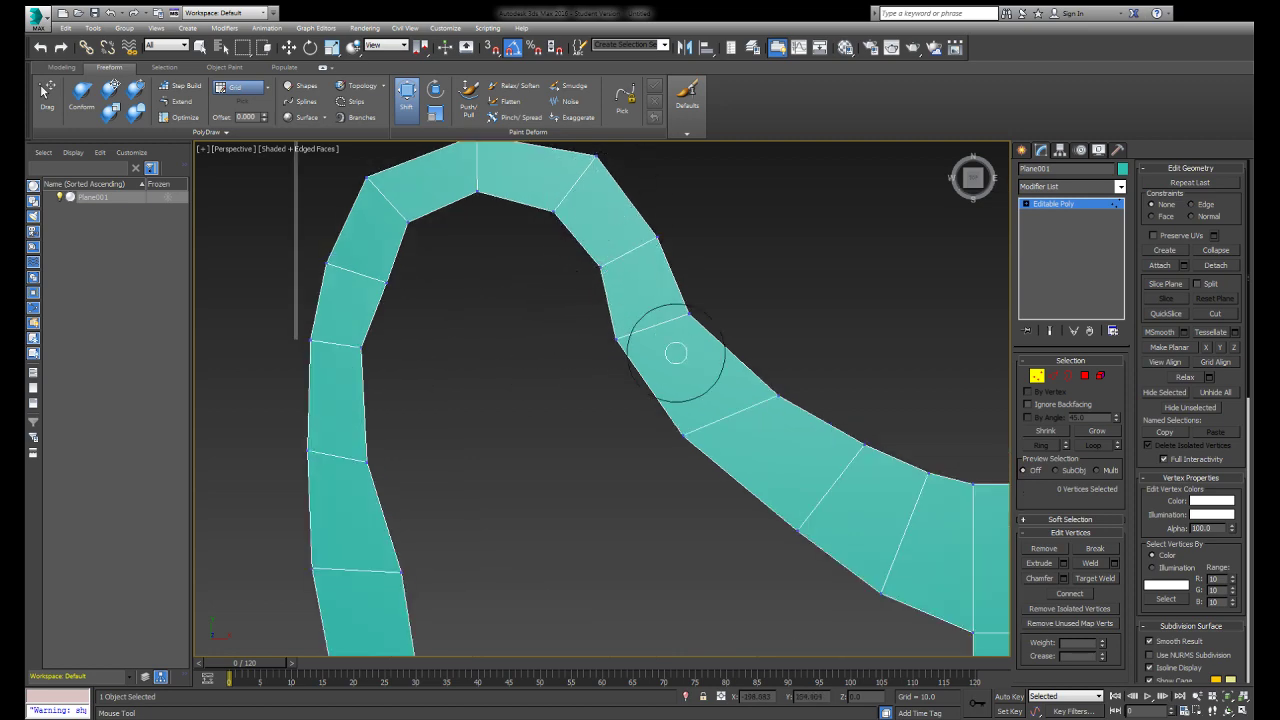
pyautogui.moveTo(555, 484); pyautogui.dragTo(477, 277, button='middle')
pyautogui.moveTo(890, 363)
pyautogui.mouseDown(button='middle')
pyautogui.moveTo(731, 328)
pyautogui.moveTo(723, 215)
pyautogui.mouseUp(button='middle')
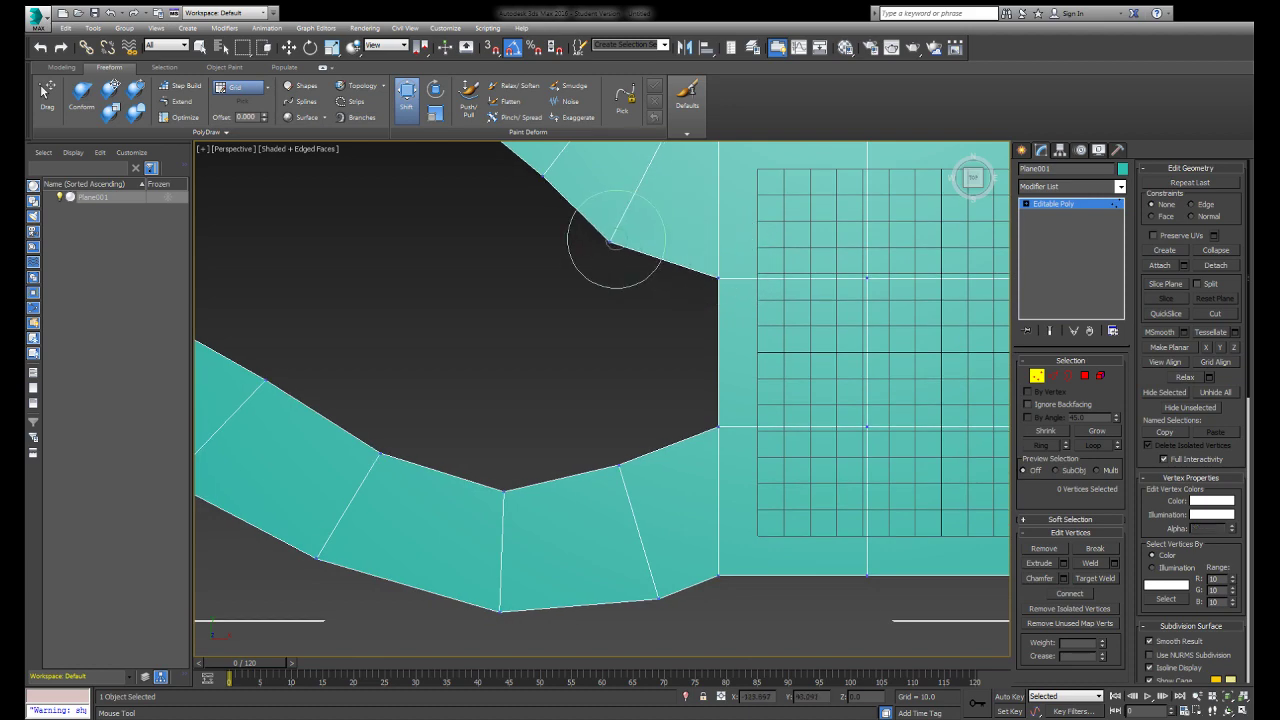
pyautogui.moveTo(614, 242); pyautogui.dragTo(543, 371, button='middle')
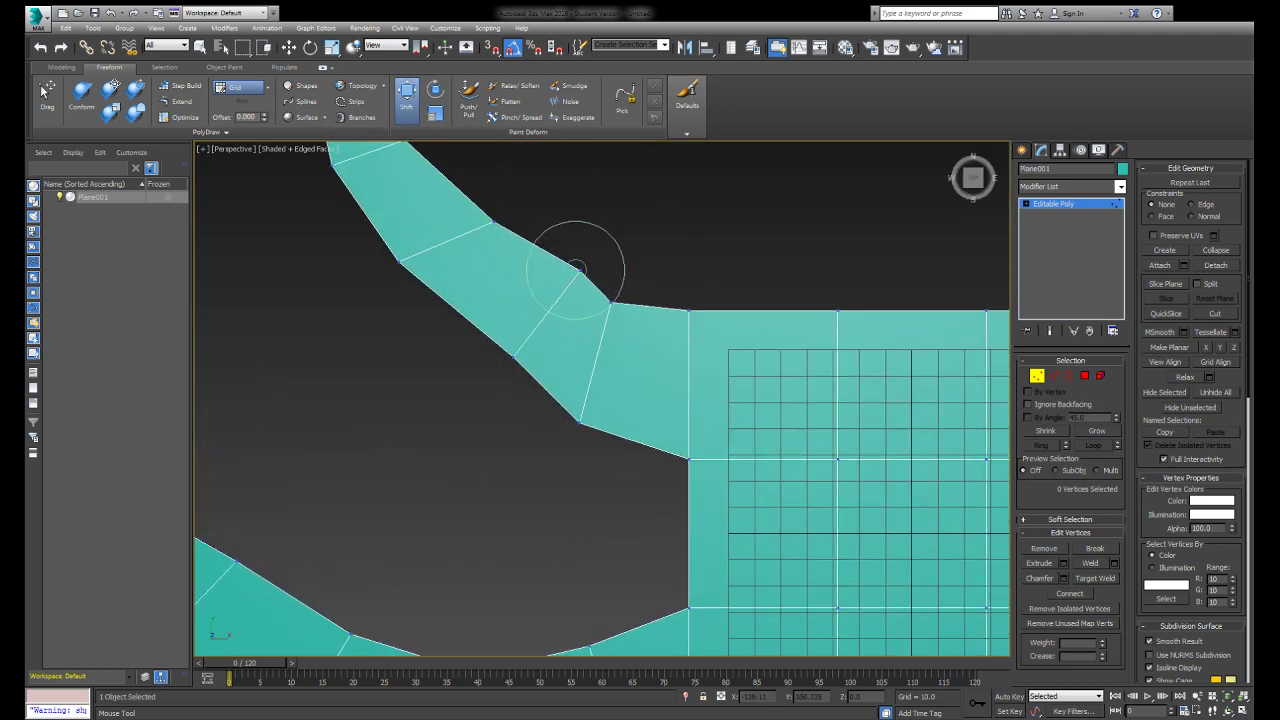
pyautogui.moveTo(576, 270); pyautogui.dragTo(542, 273)
pyautogui.moveTo(506, 351); pyautogui.dragTo(466, 360)
pyautogui.moveTo(400, 260); pyautogui.dragTo(402, 268)
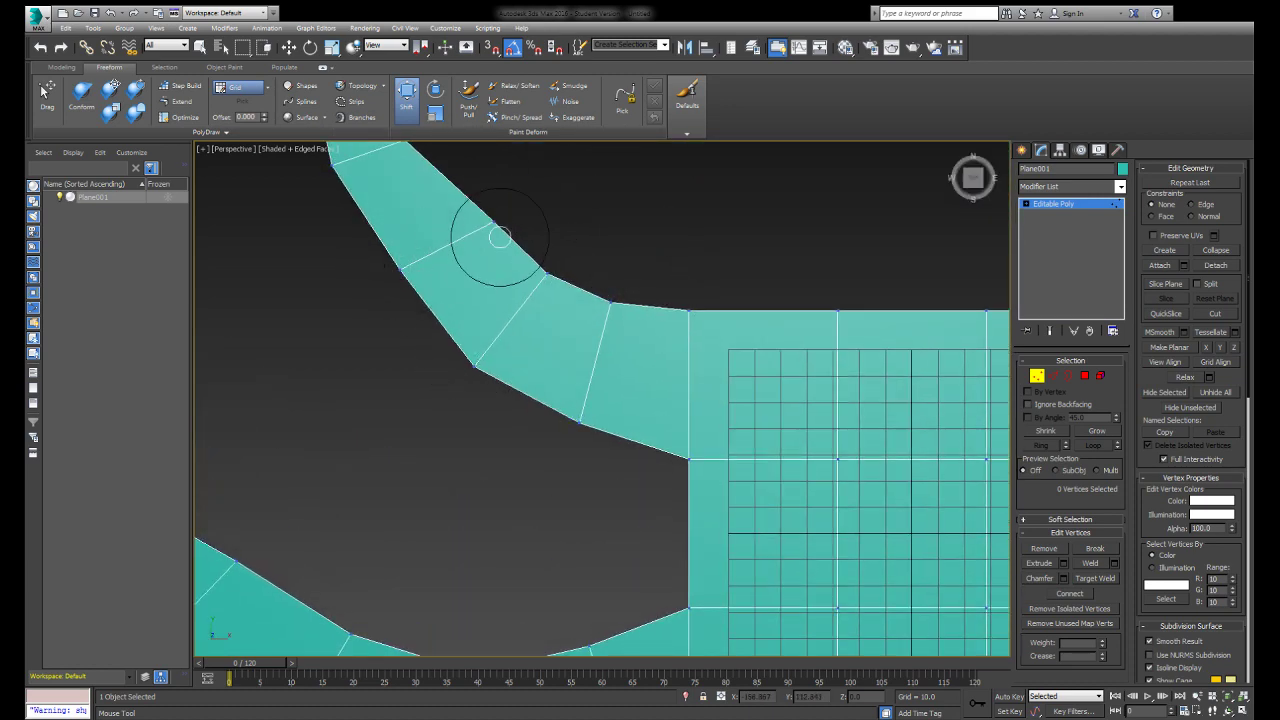
pyautogui.moveTo(382, 212); pyautogui.dragTo(414, 300, button='middle')
pyautogui.moveTo(349, 401); pyautogui.dragTo(370, 361, button='middle')
pyautogui.moveTo(544, 337); pyautogui.dragTo(540, 351)
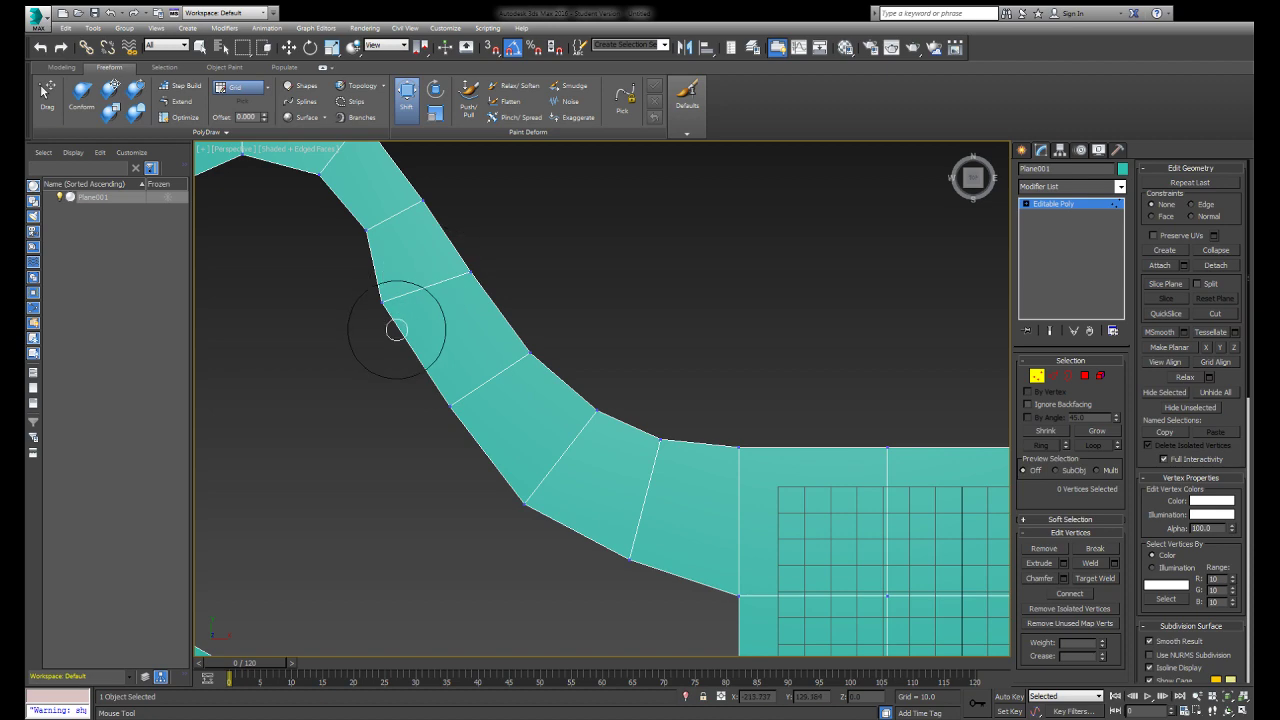
# Shift the vertices along the loop's left side to even out the strip's width and curvature.
pyautogui.moveTo(397, 330); pyautogui.dragTo(806, 528, button='middle')
pyautogui.moveTo(657, 560); pyautogui.dragTo(663, 311, button='middle')
pyautogui.moveTo(671, 525); pyautogui.dragTo(652, 386, button='middle')
pyautogui.moveTo(478, 345); pyautogui.dragTo(522, 514, button='middle')
pyautogui.moveTo(515, 398); pyautogui.dragTo(485, 402)
pyautogui.moveTo(522, 295)
pyautogui.mouseDown()
pyautogui.moveTo(480, 277)
pyautogui.moveTo(529, 229)
pyautogui.moveTo(514, 194)
pyautogui.moveTo(531, 207)
pyautogui.mouseUp()
# Shift the vertices at the loop's lower-left bend and its inner left edge to smooth the outline.
pyautogui.moveTo(571, 580); pyautogui.dragTo(457, 422, button='middle')
pyautogui.scroll(-4, 482, 396)
pyautogui.moveTo(465, 357); pyautogui.dragTo(455, 361)
pyautogui.moveTo(522, 491); pyautogui.dragTo(526, 491)
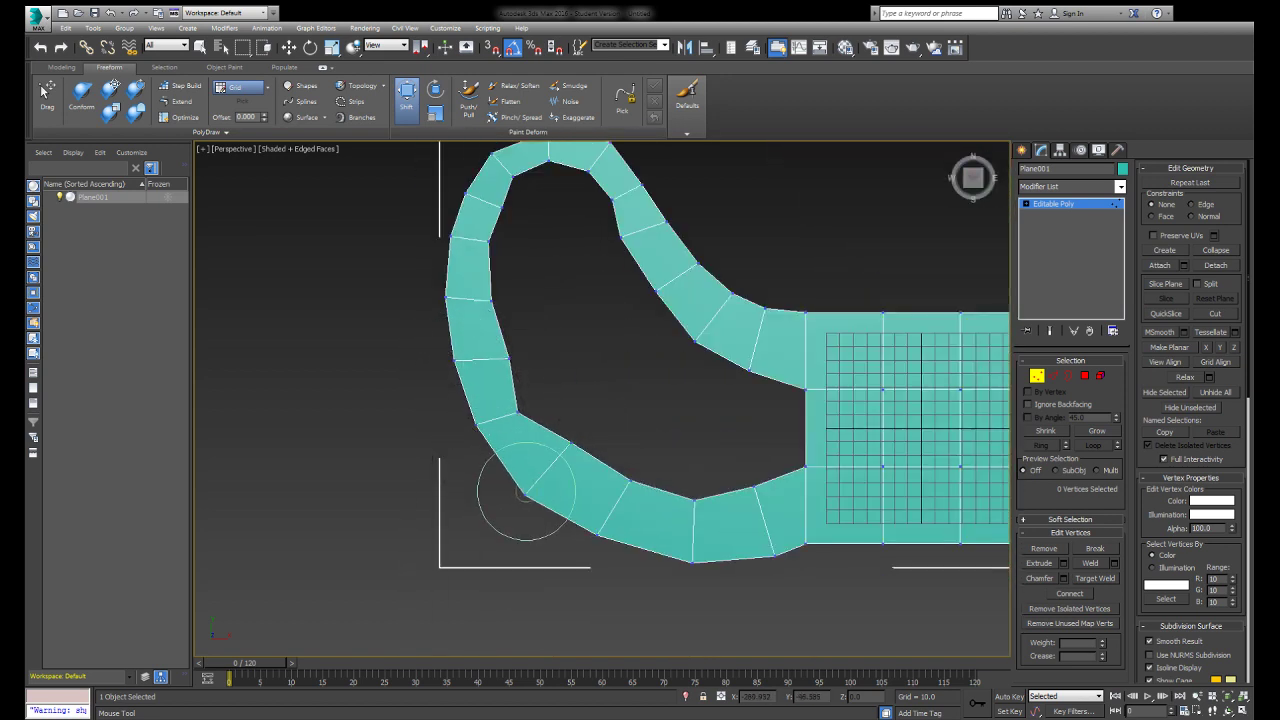
pyautogui.moveTo(520, 410); pyautogui.dragTo(537, 406)
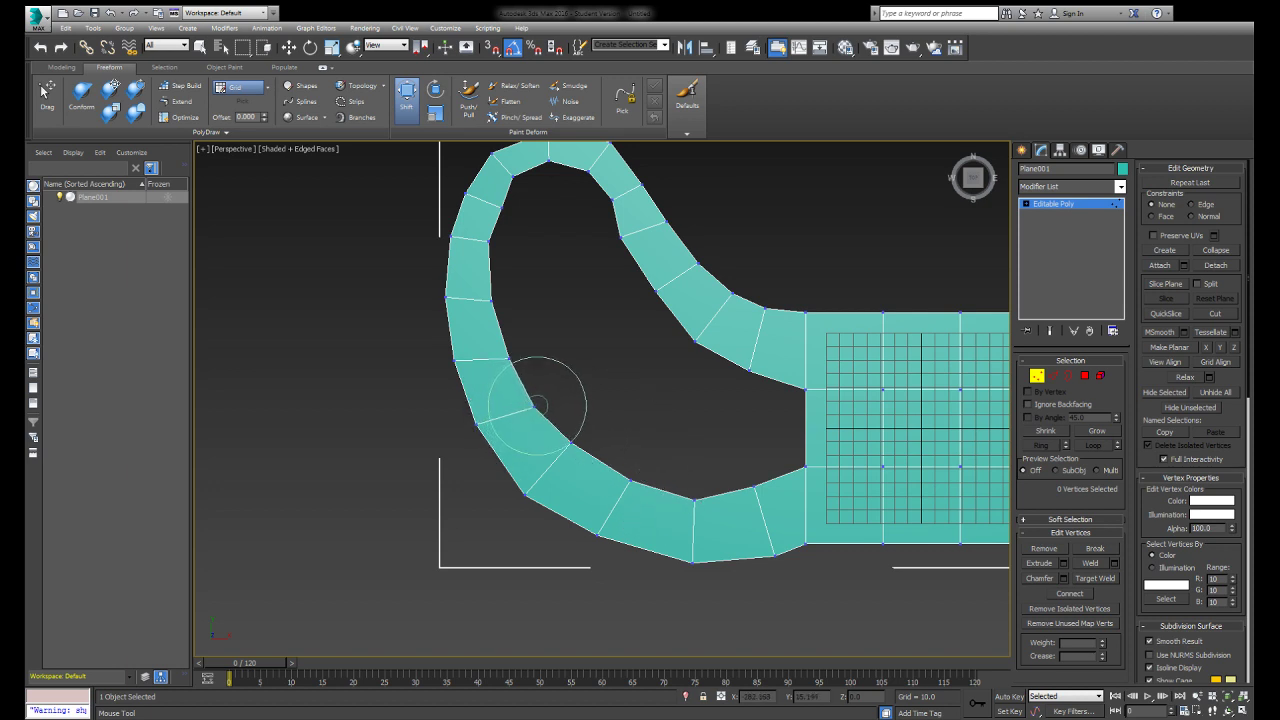
pyautogui.moveTo(490, 245); pyautogui.dragTo(496, 257)
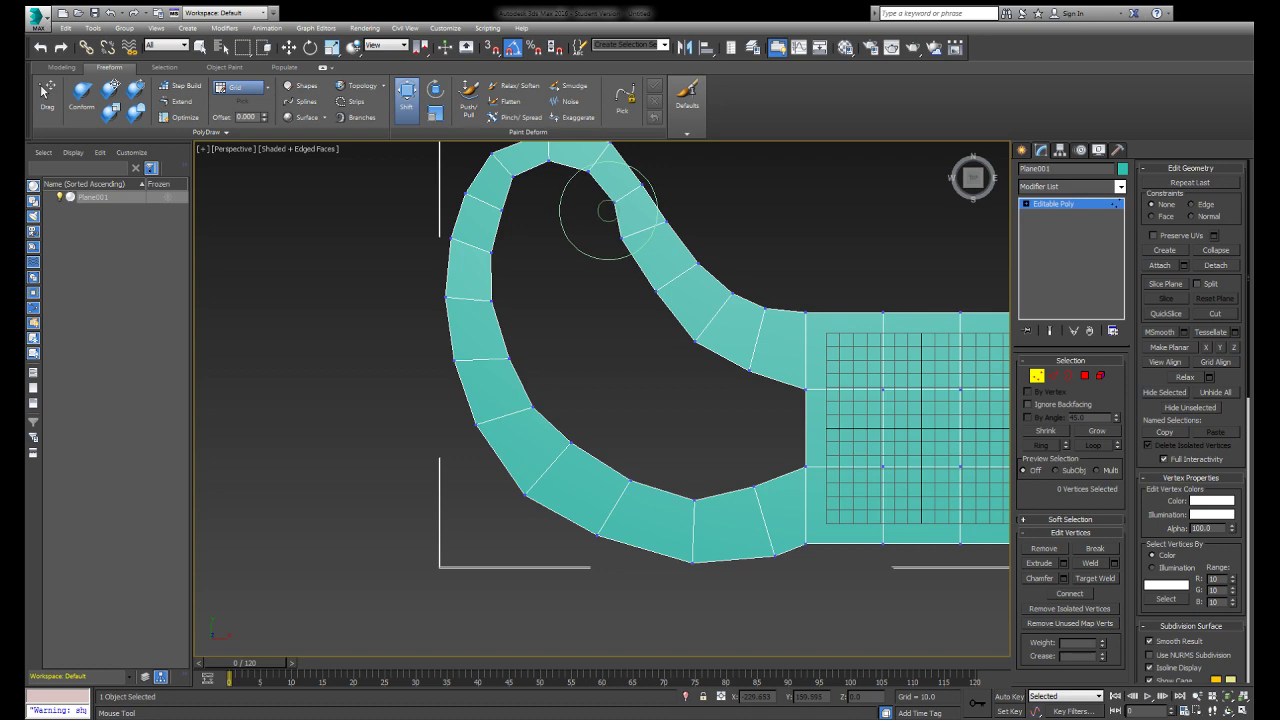
pyautogui.scroll(4, 597, 231)
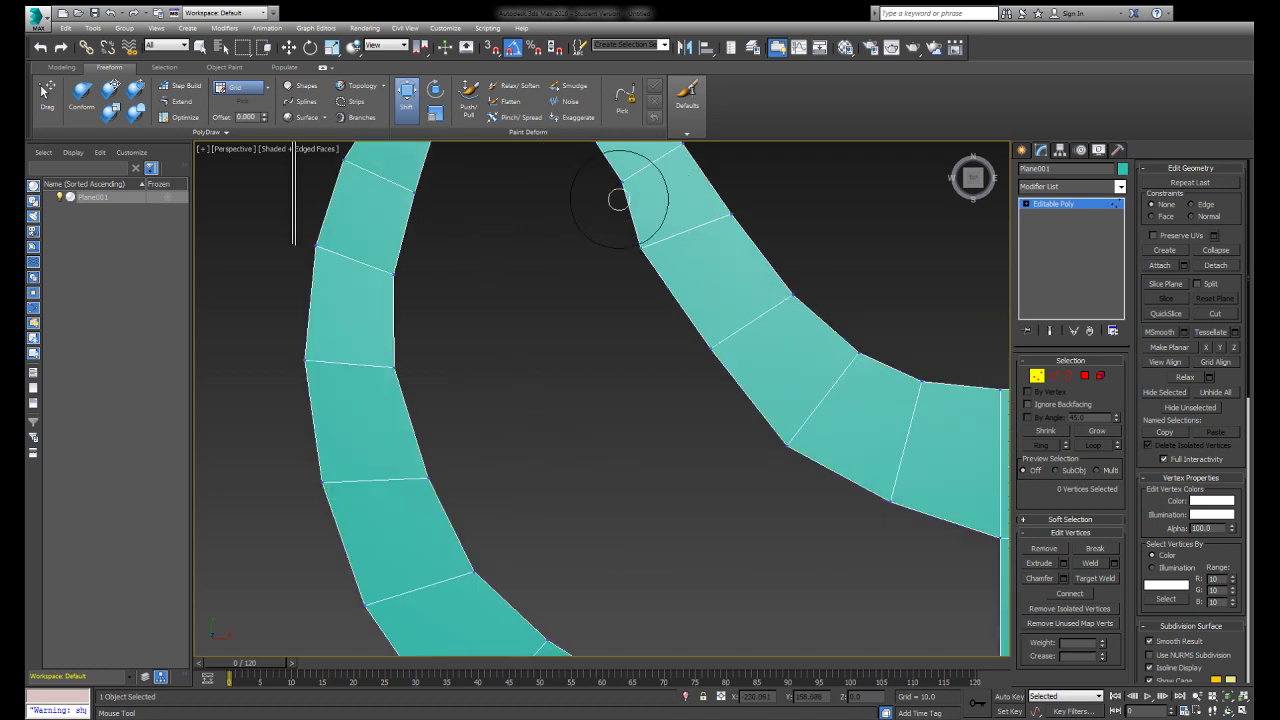